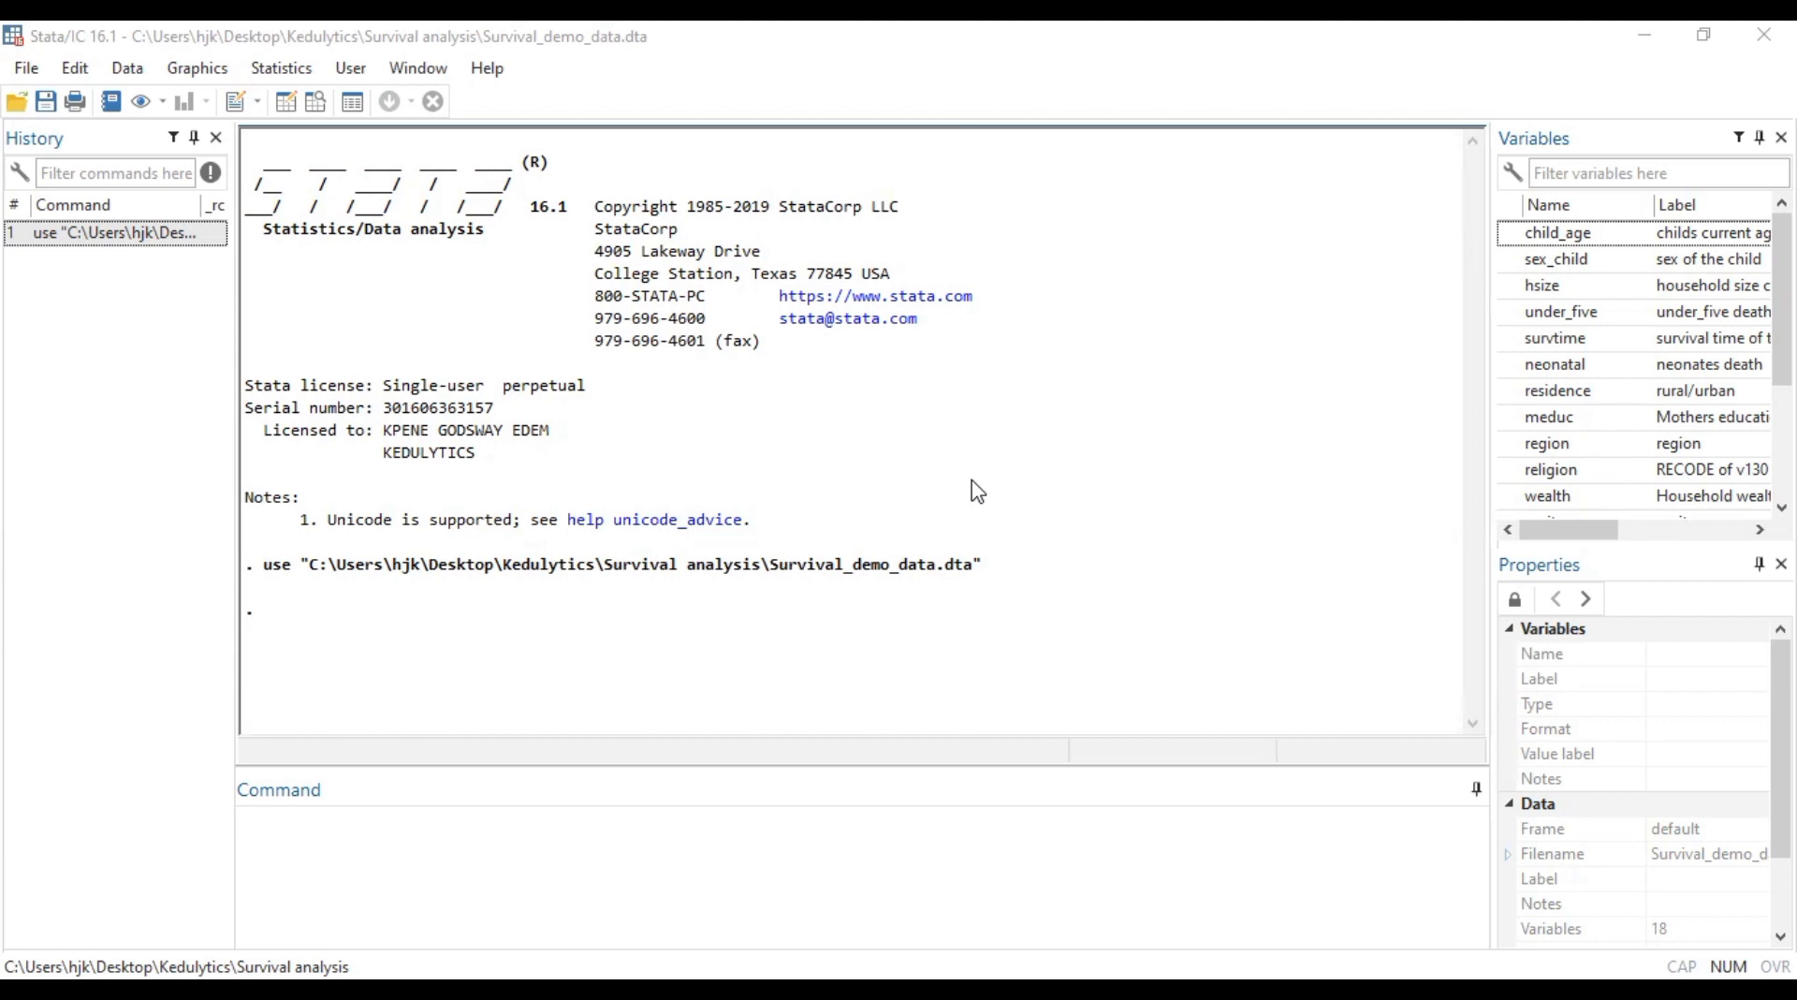
# Run tab under_five (5,595 Alive, 289 Dead), then start a new command with survtime
pyautogui.click(533, 821)
pyautogui.write('tab')
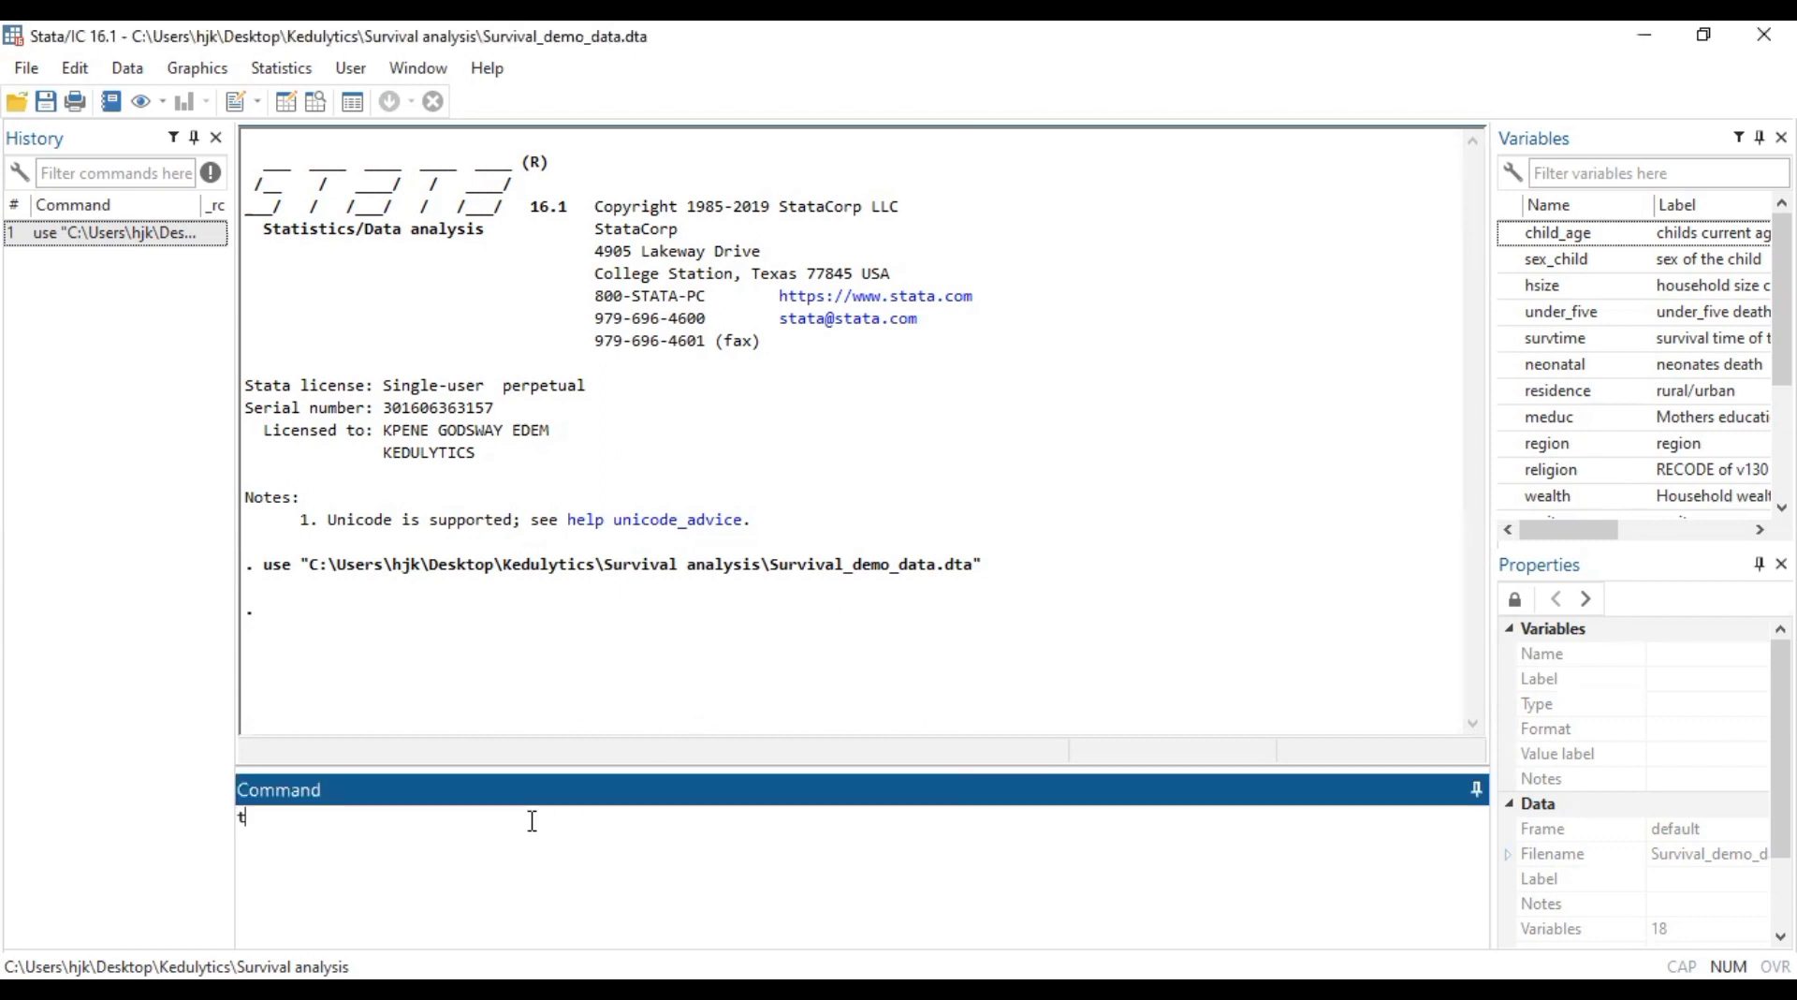
pyautogui.doubleClick(1520, 316)
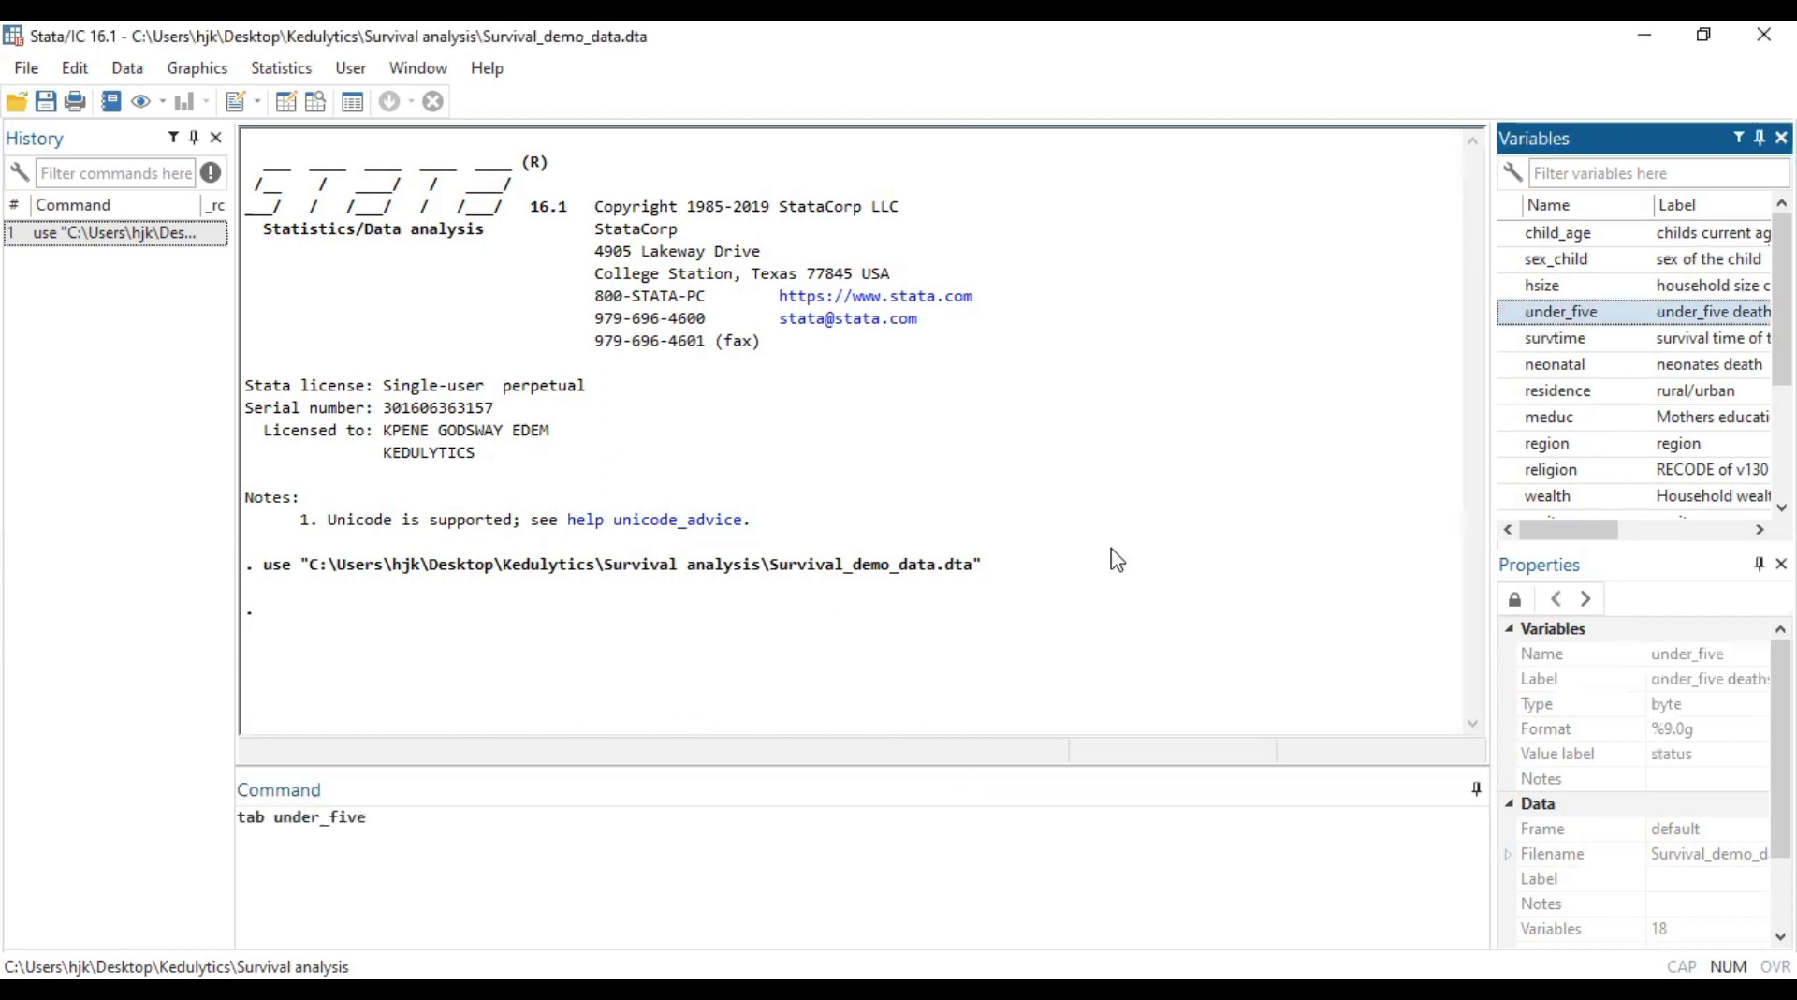
pyautogui.click(475, 839)
pyautogui.press('Return')
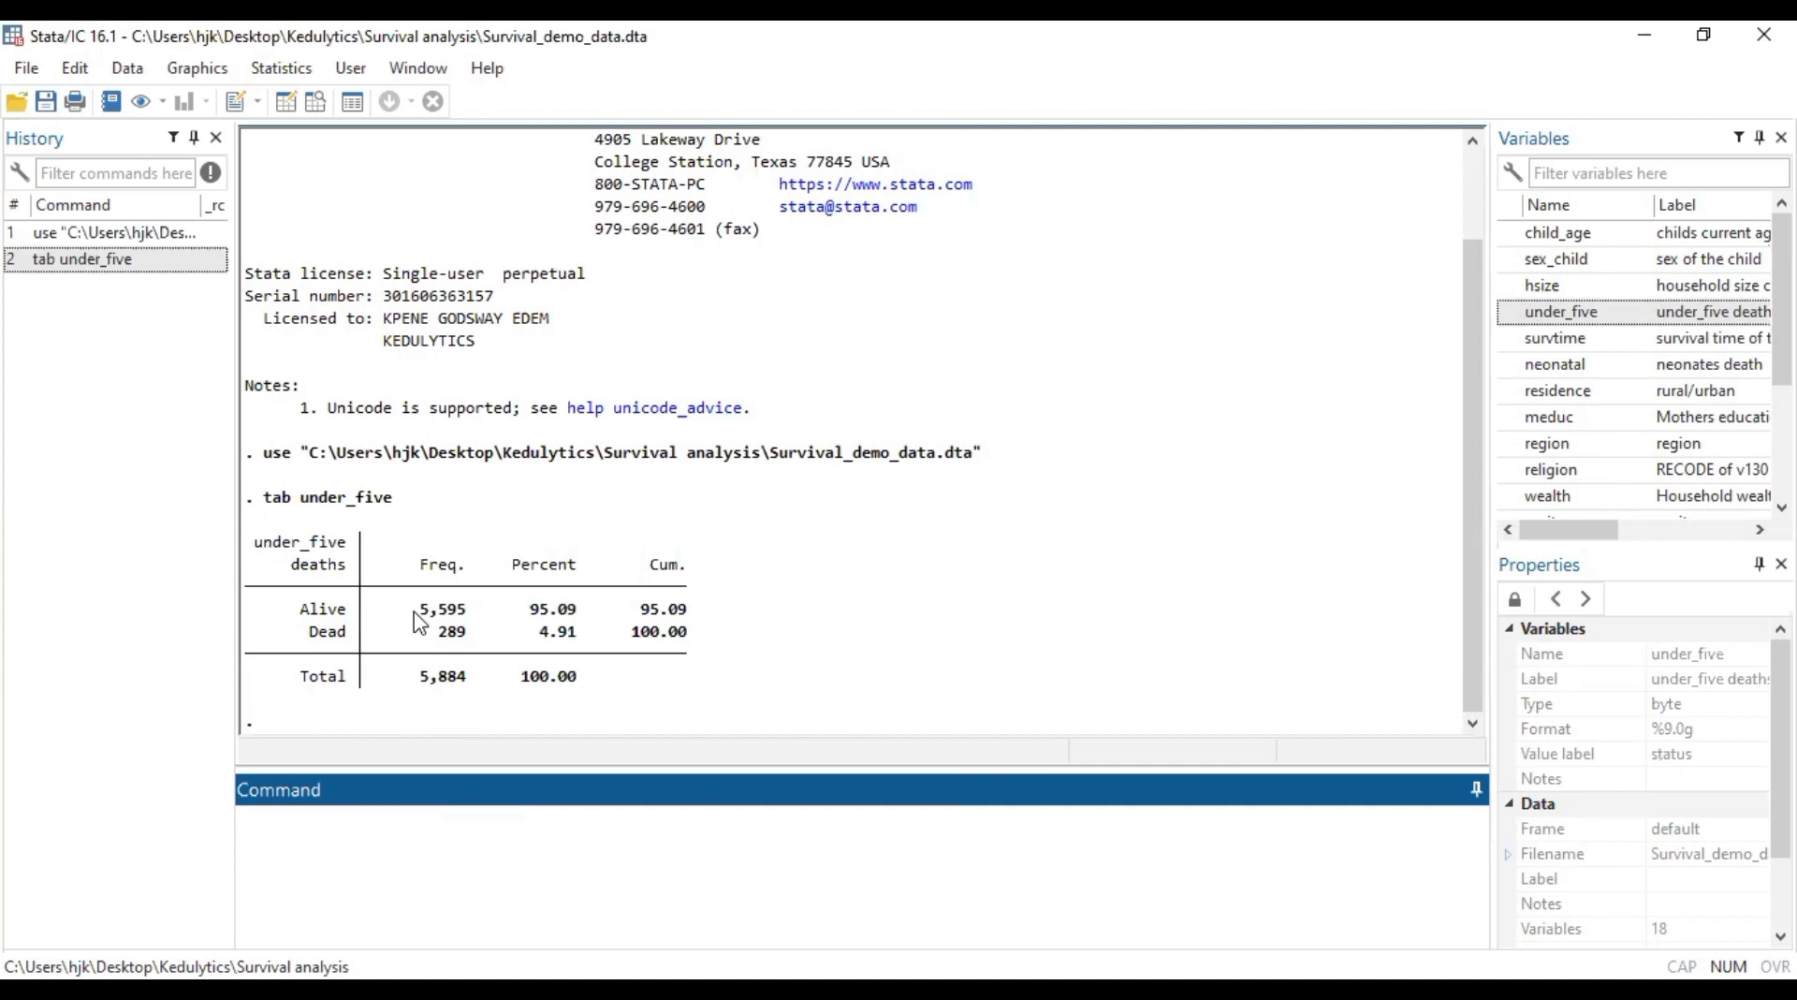
pyautogui.doubleClick(1511, 347)
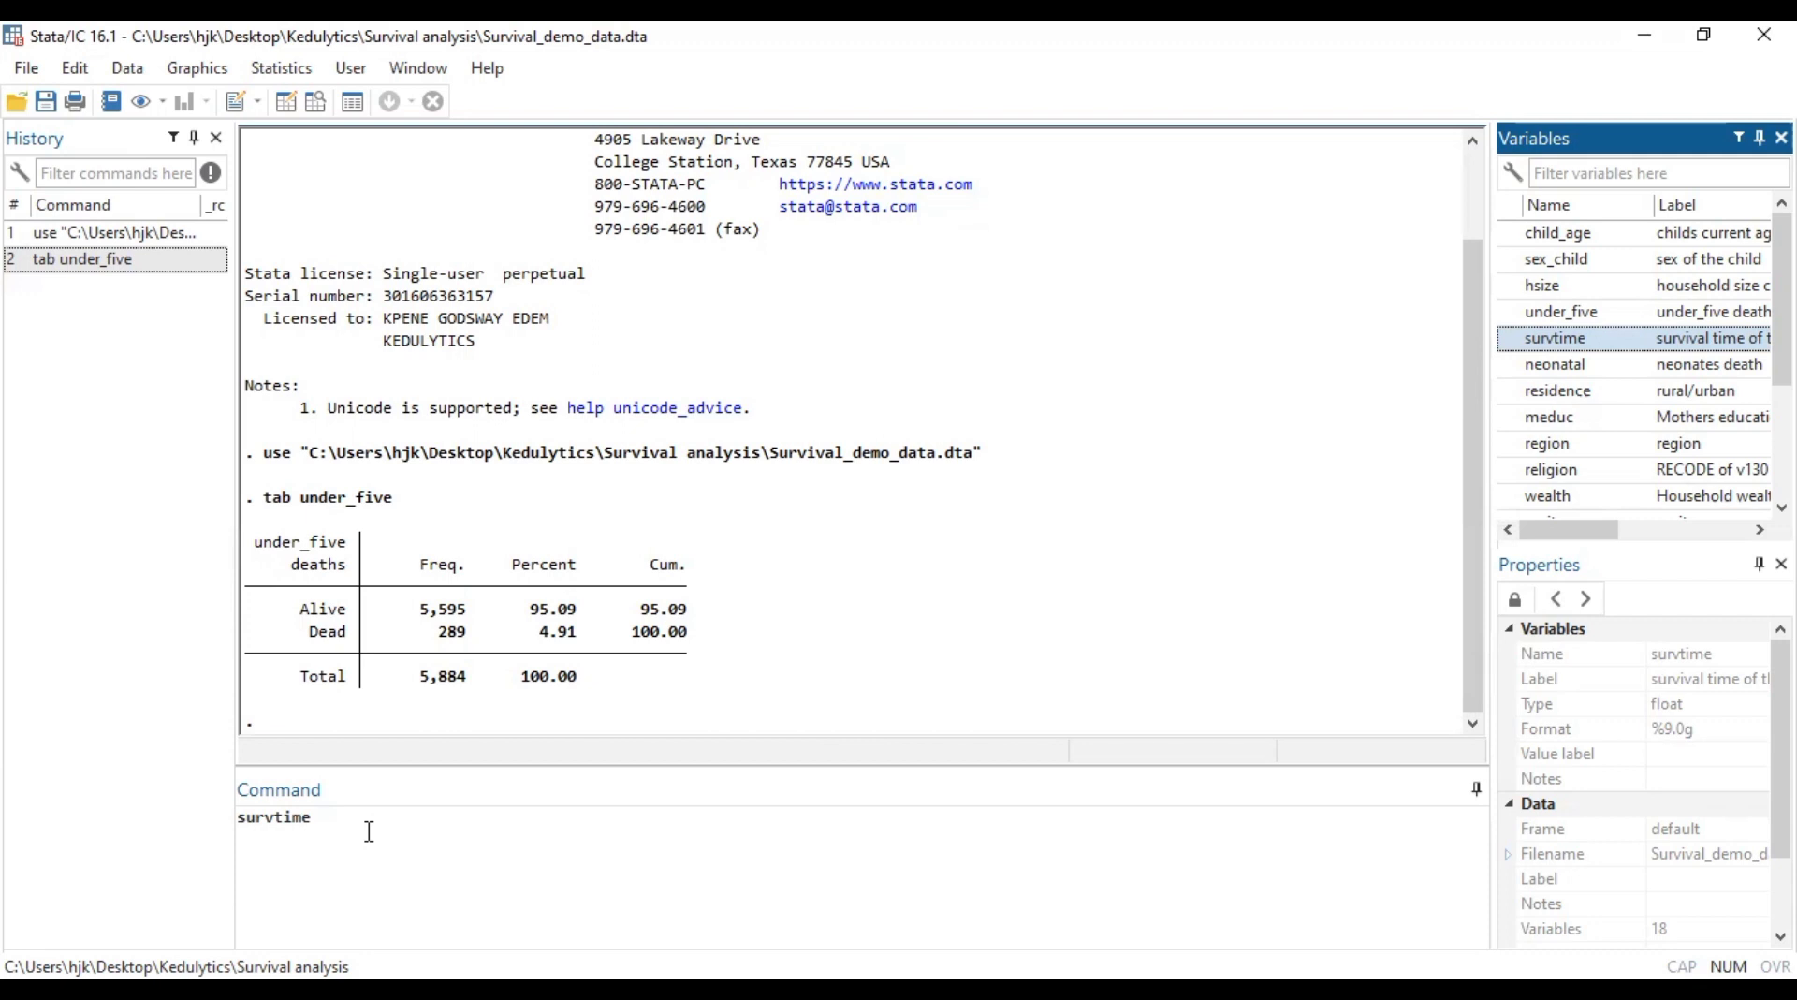
# Run tab under_five, nol to show codes 0 (5,595 alive) and 1 (289 dead)
pyautogui.click(370, 831)
pyautogui.press('BackSpace')
pyautogui.press('BackSpace')
pyautogui.press('BackSpace')
pyautogui.press('BackSpace')
pyautogui.press('BackSpace')
pyautogui.press('BackSpace')
pyautogui.press('BackSpace')
pyautogui.press('BackSpace')
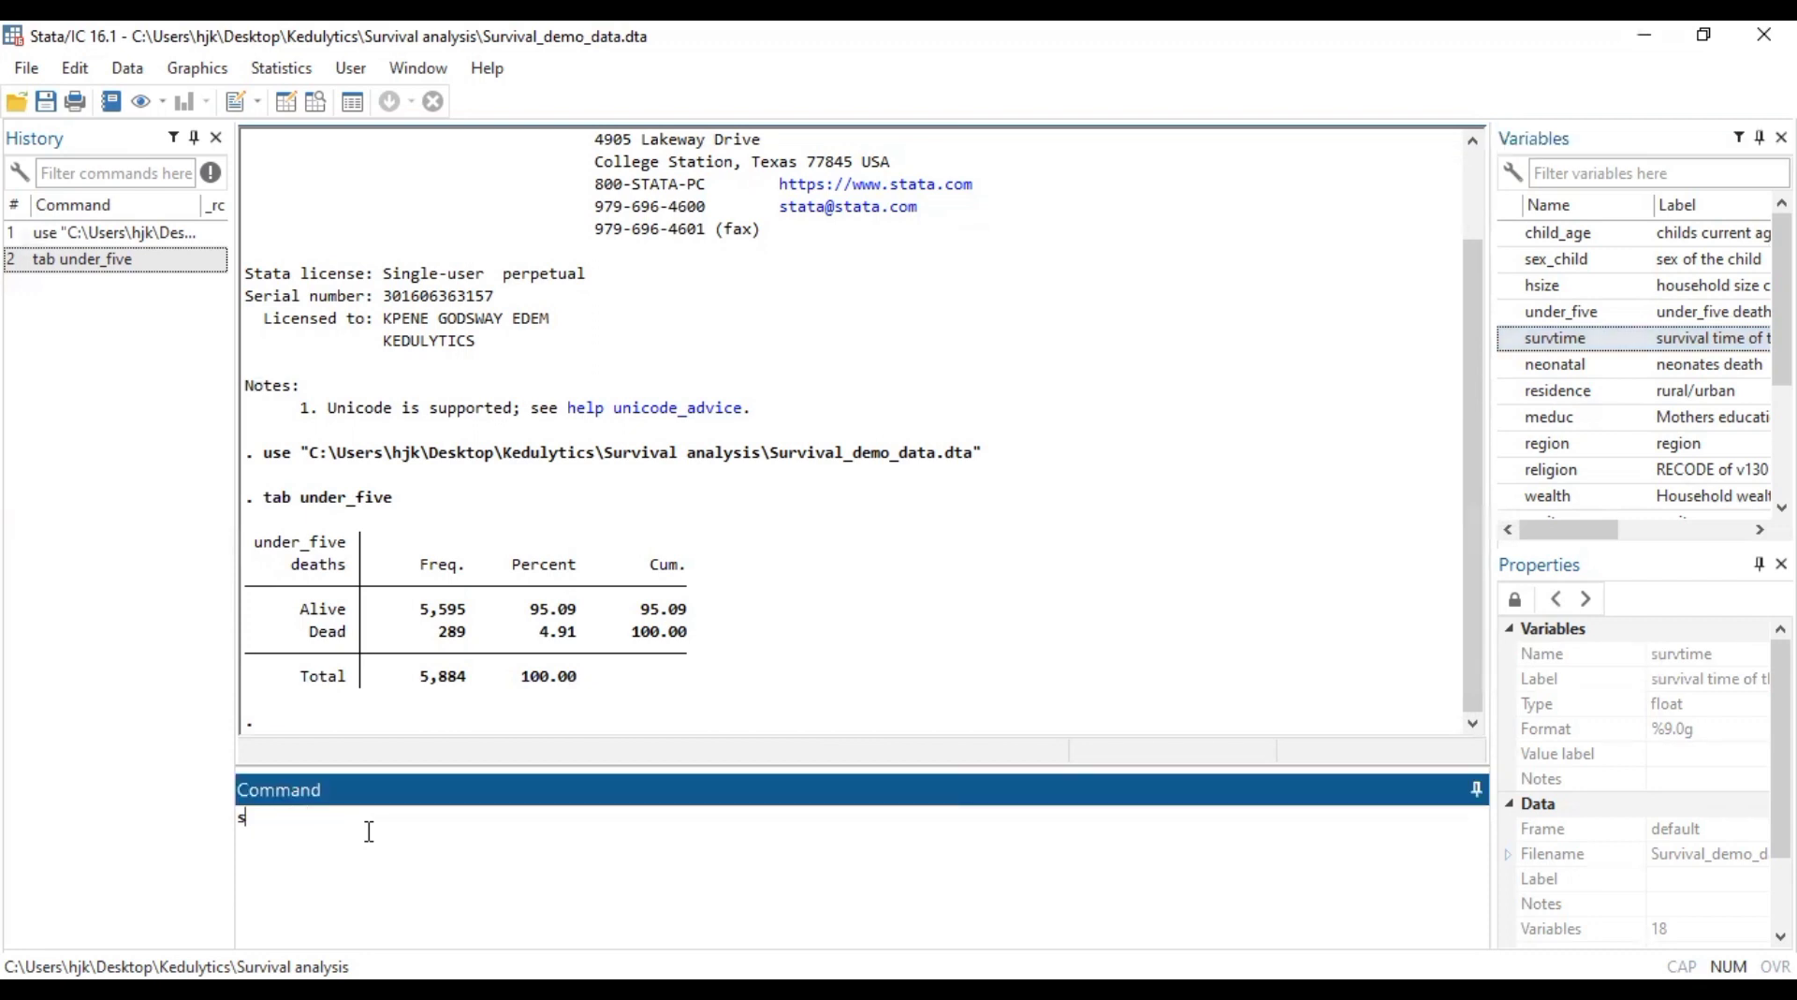
pyautogui.click(1516, 320)
pyautogui.doubleClick(1516, 320)
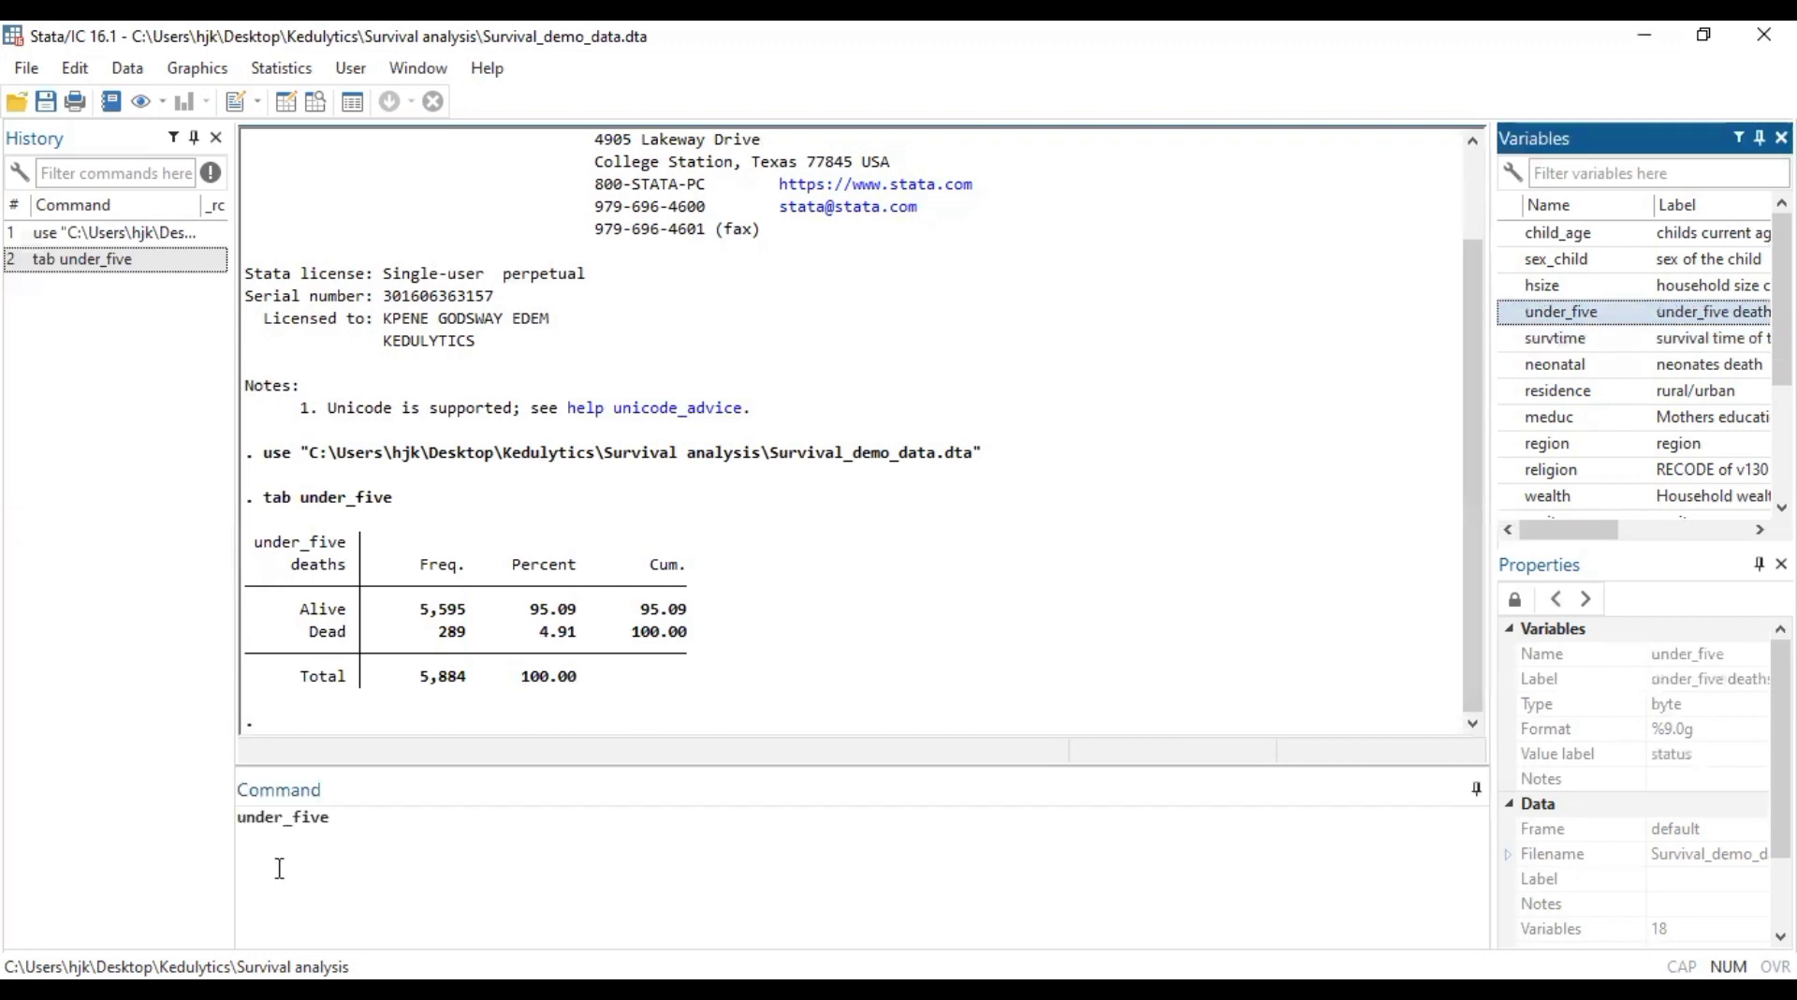
pyautogui.click(242, 820)
pyautogui.write('tab')
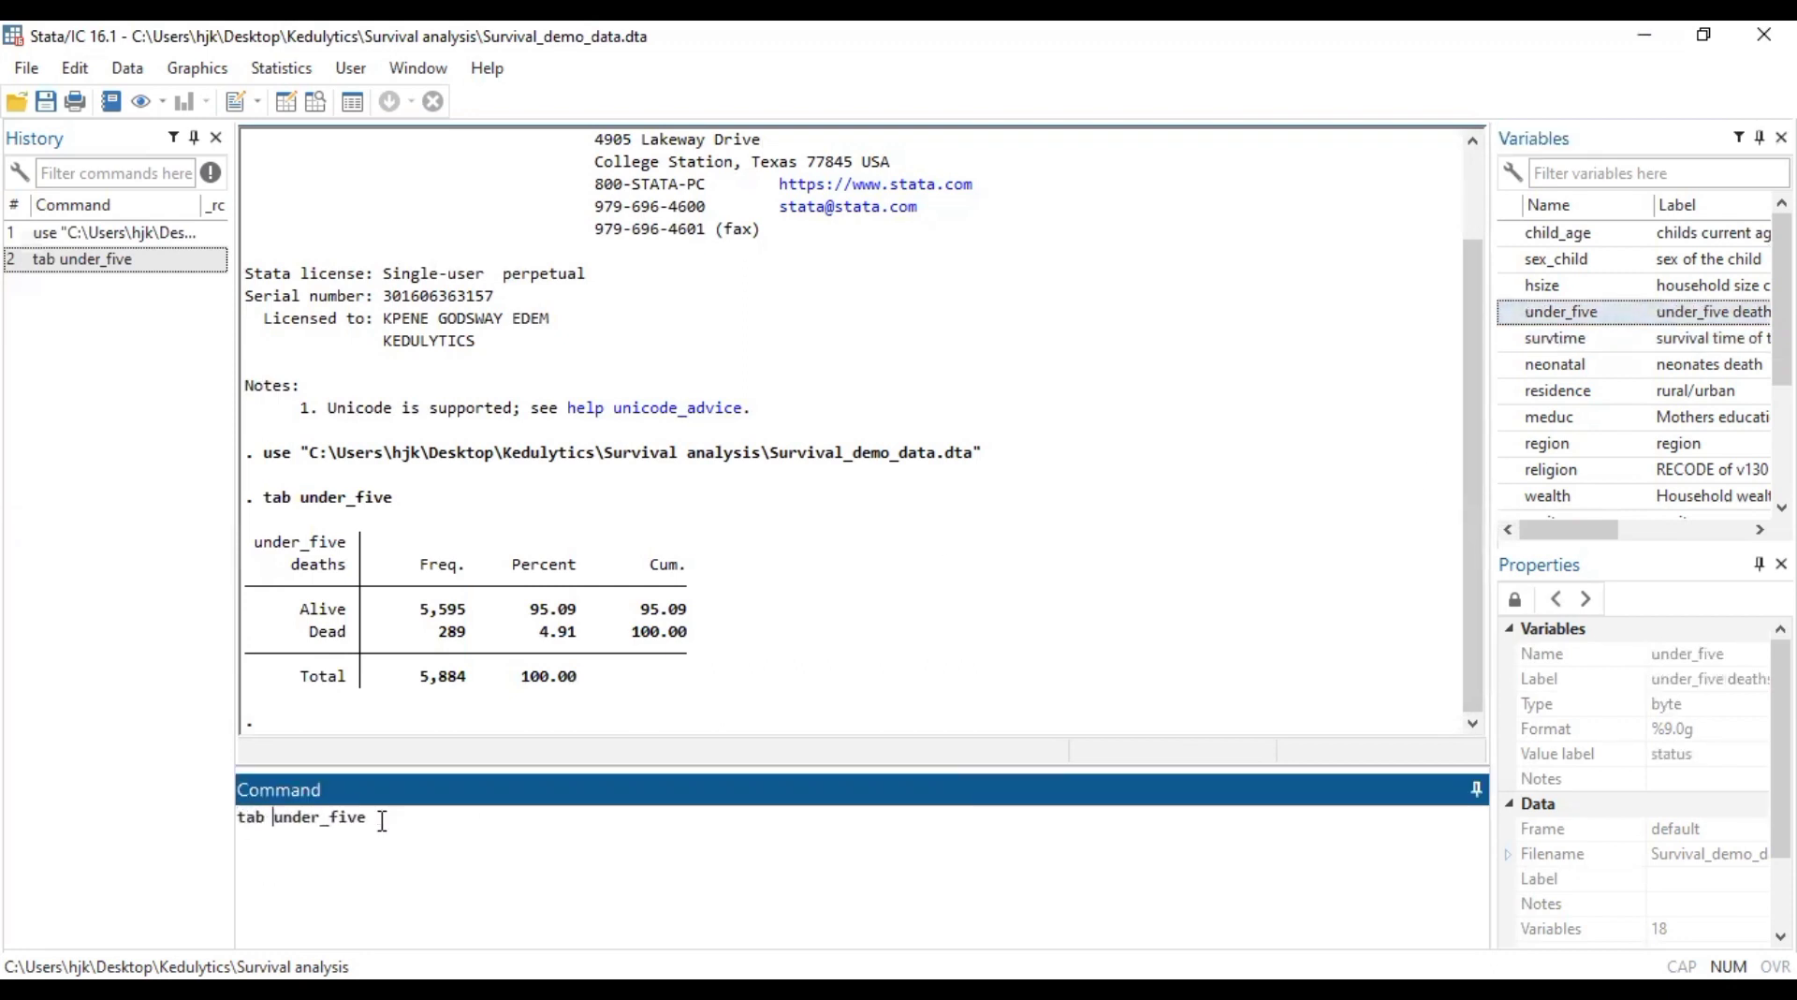
pyautogui.click(383, 821)
pyautogui.write(', nol')
pyautogui.press('Return')
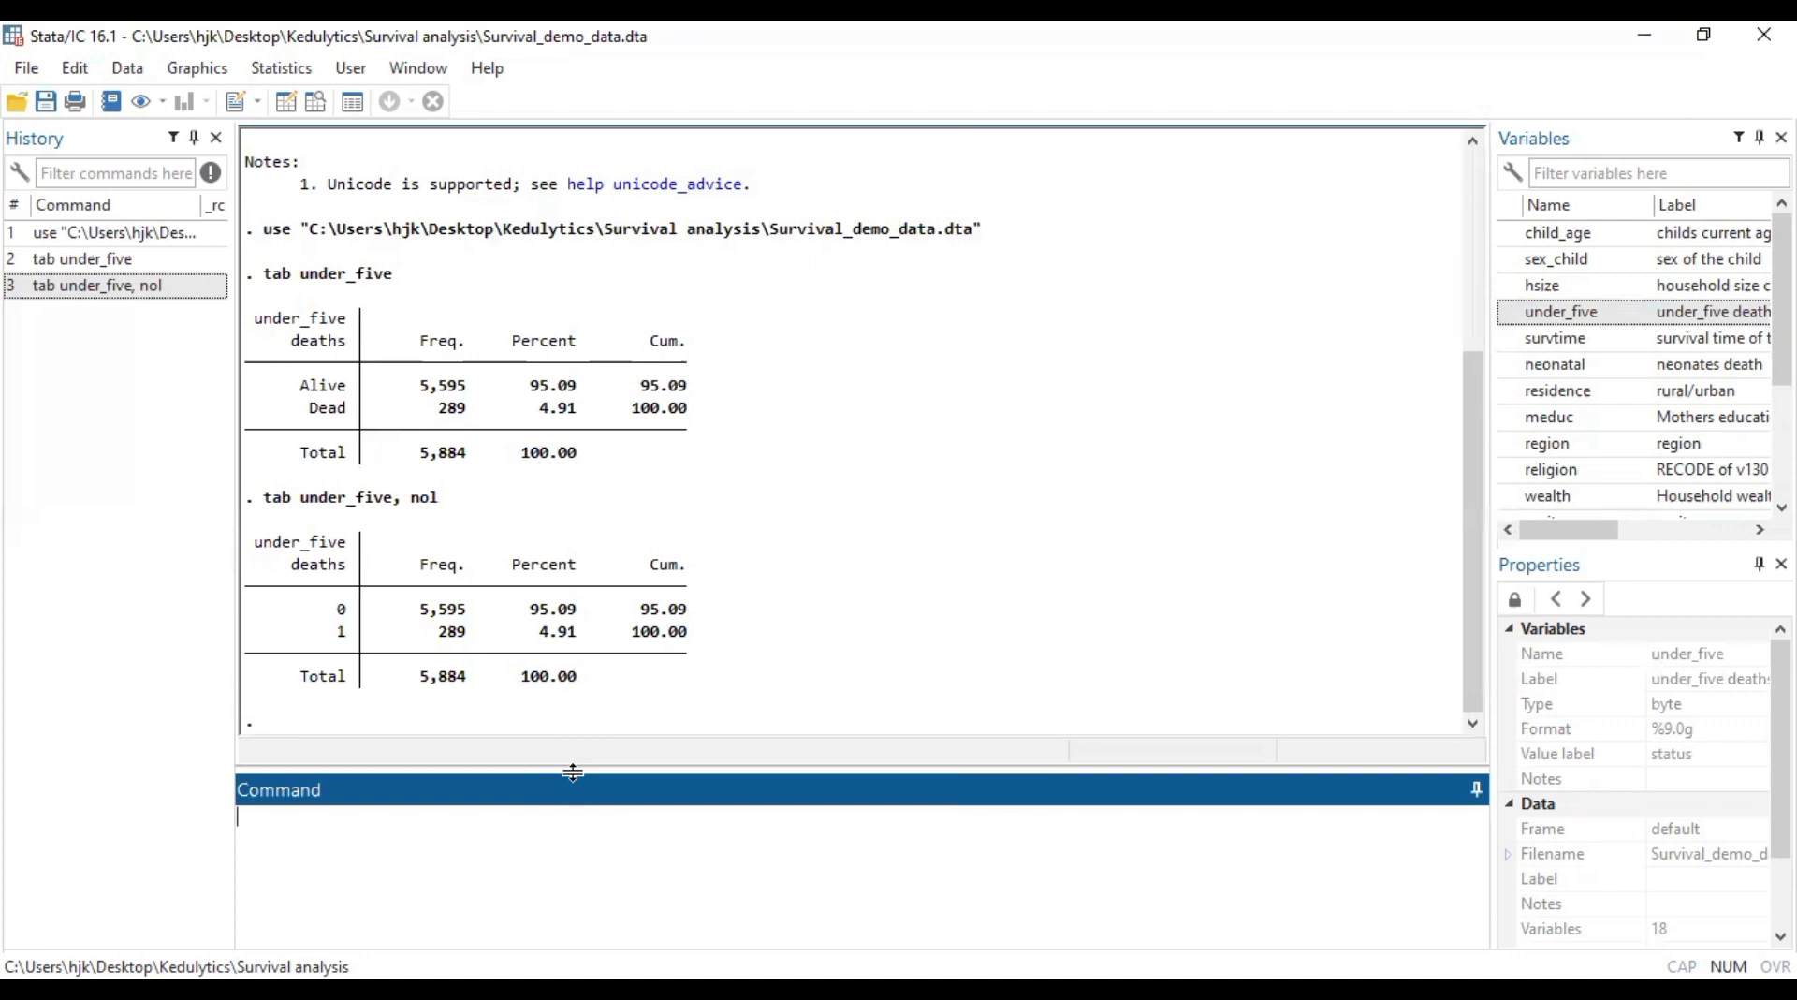
# Open help stsum, browse its full PDF manual entry, then return to the main window
pyautogui.write('help stsum')
pyautogui.press('Return')
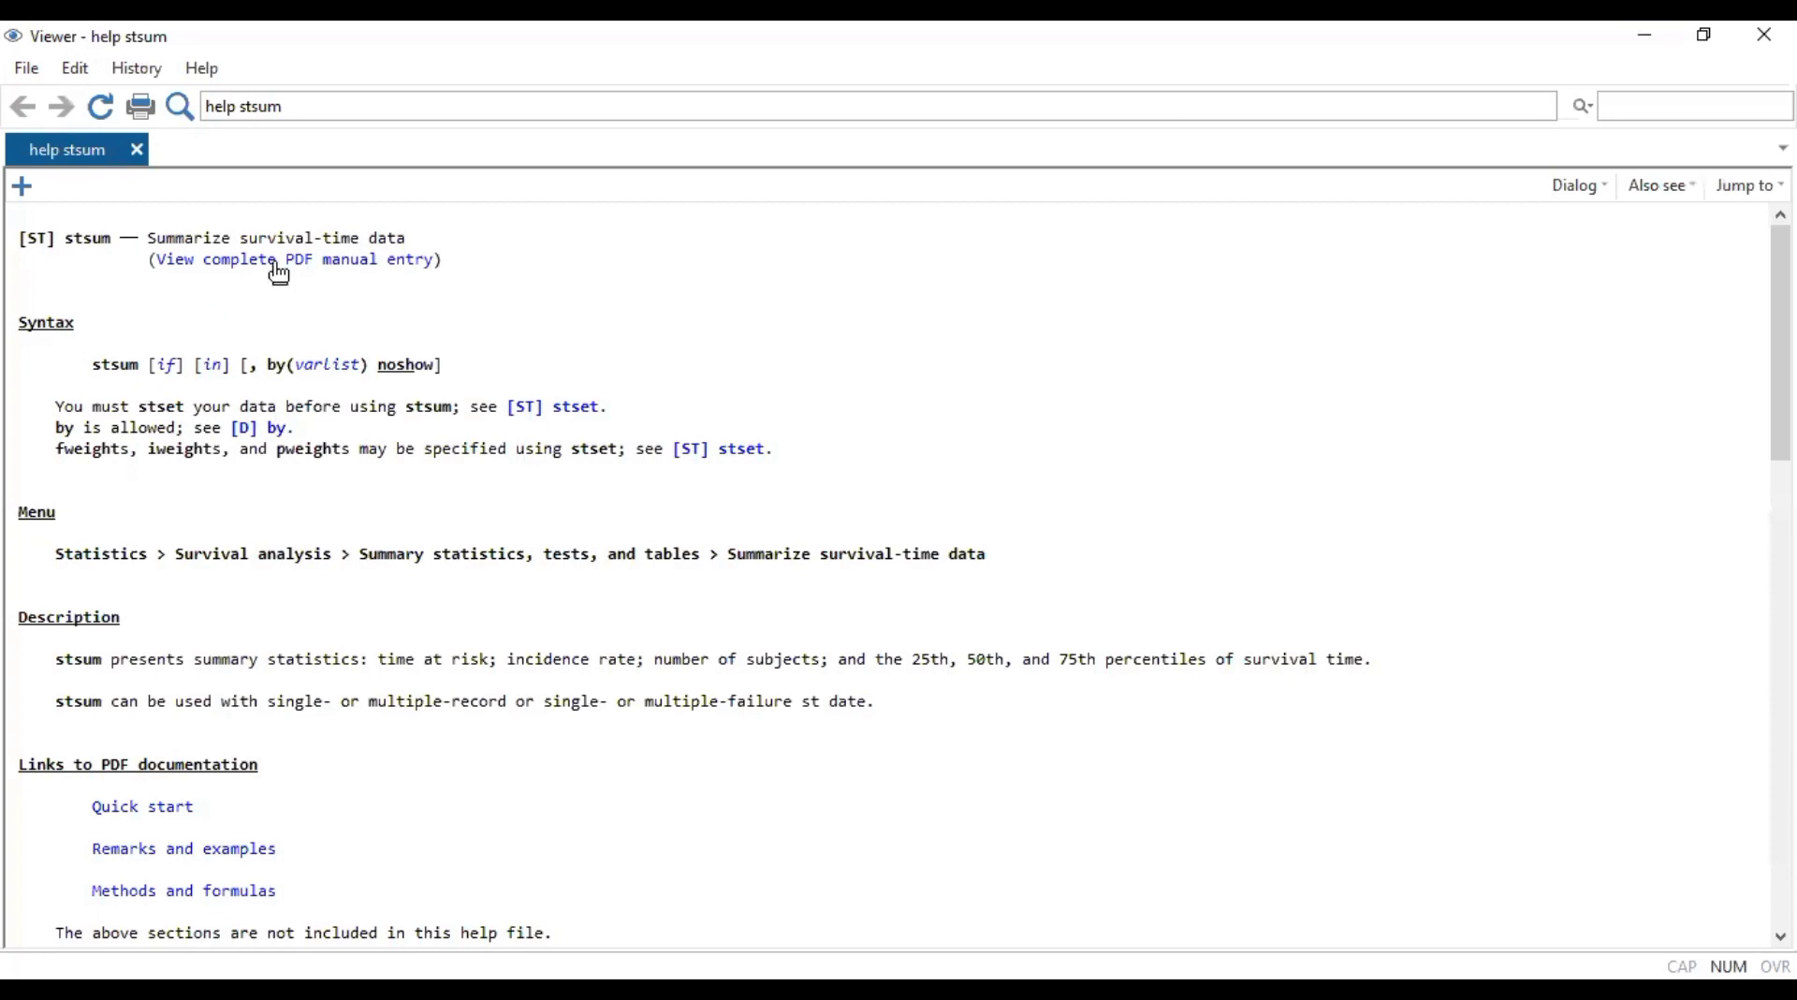
pyautogui.click(374, 271)
pyautogui.scroll(-1, 898, 575)
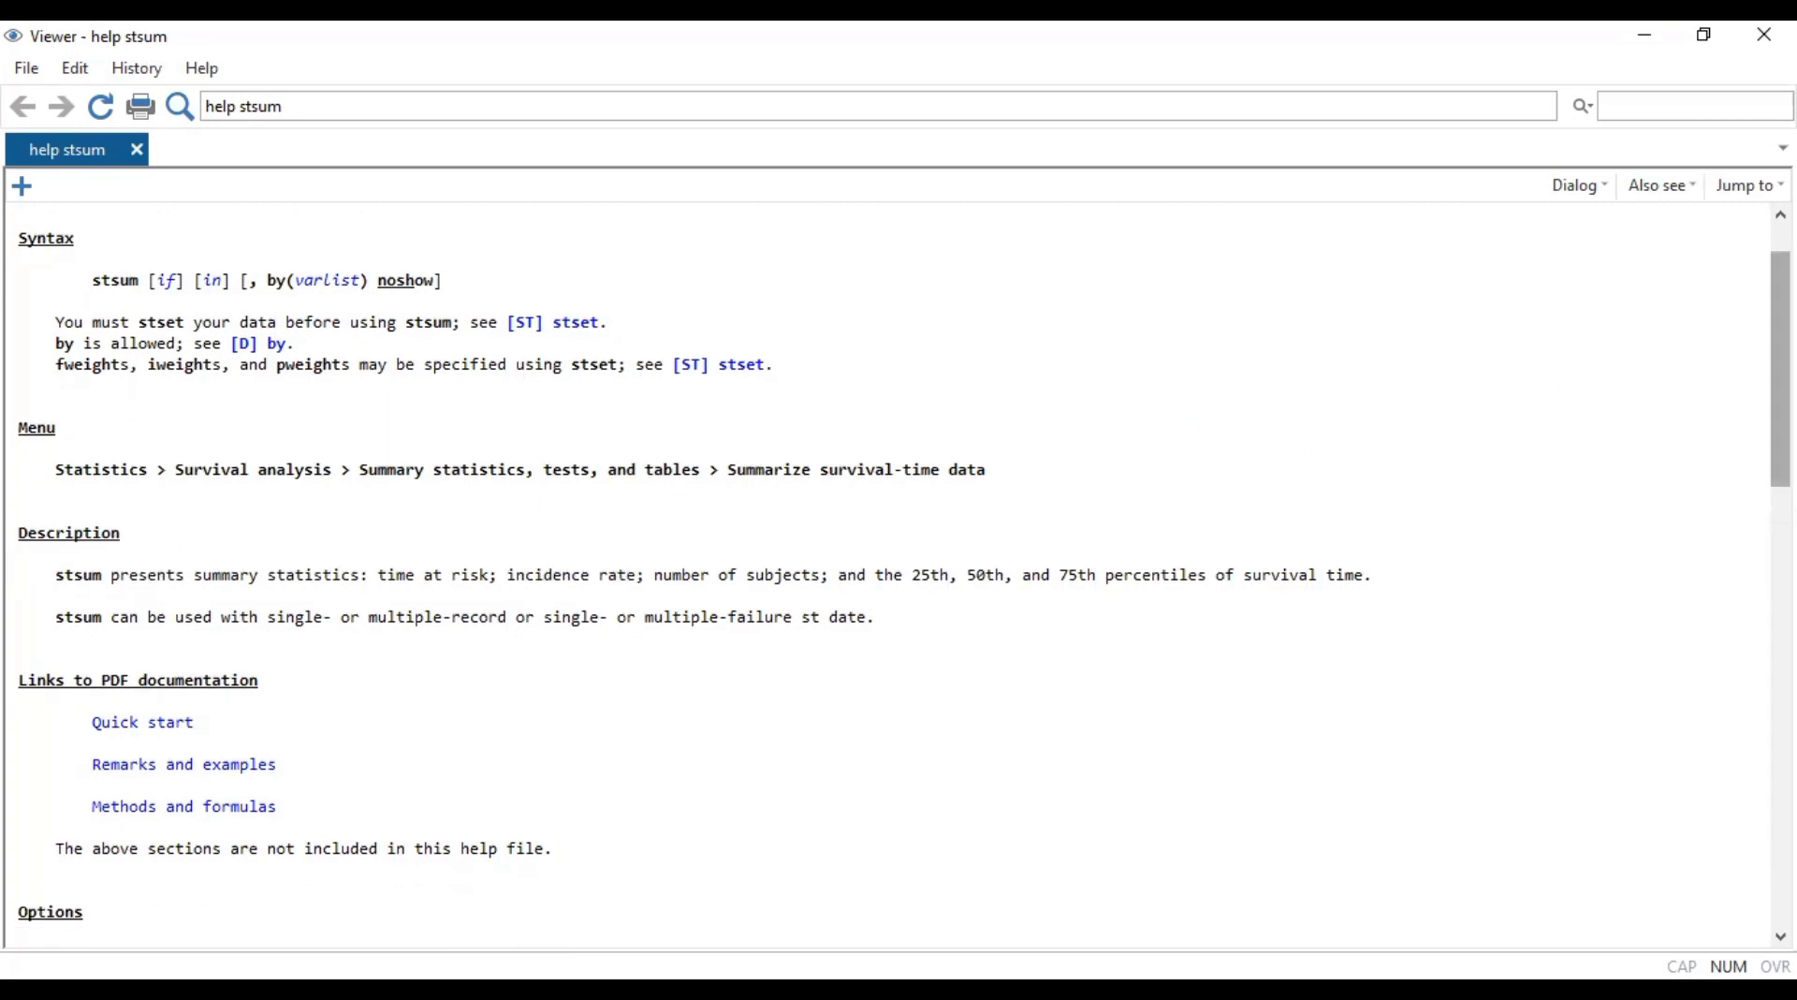
pyautogui.scroll(-1, 899, 575)
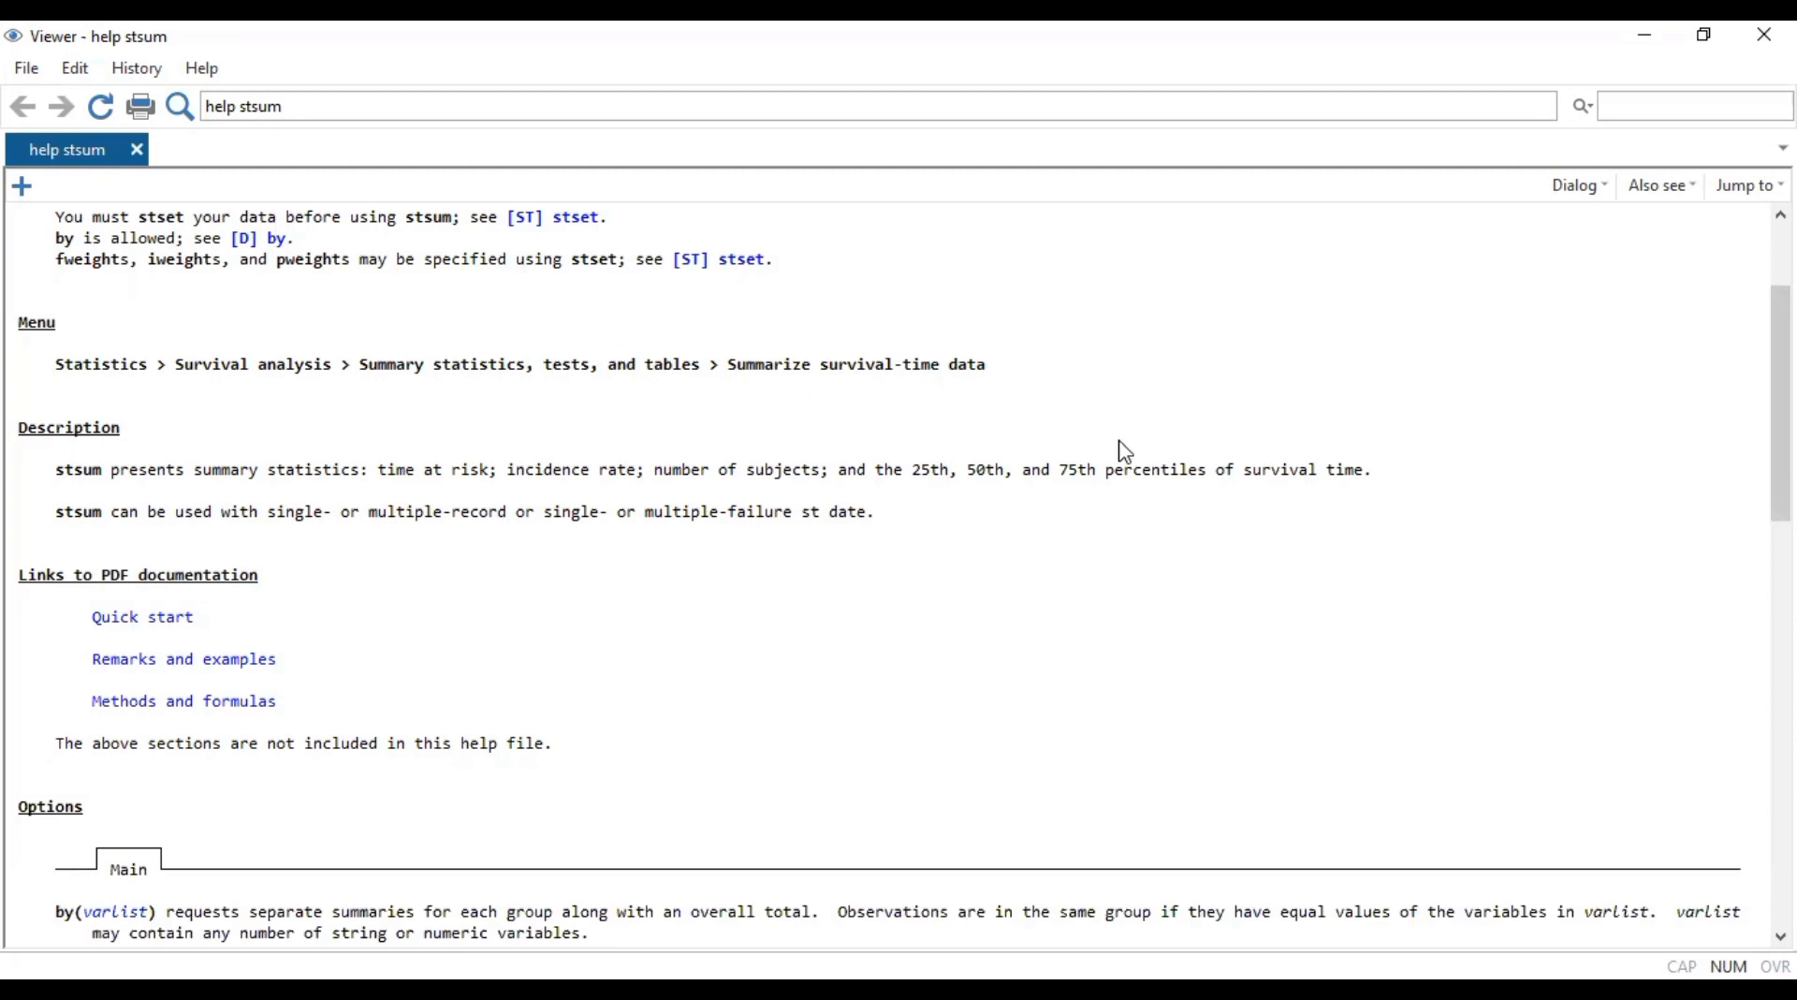
pyautogui.scroll(1, 899, 575)
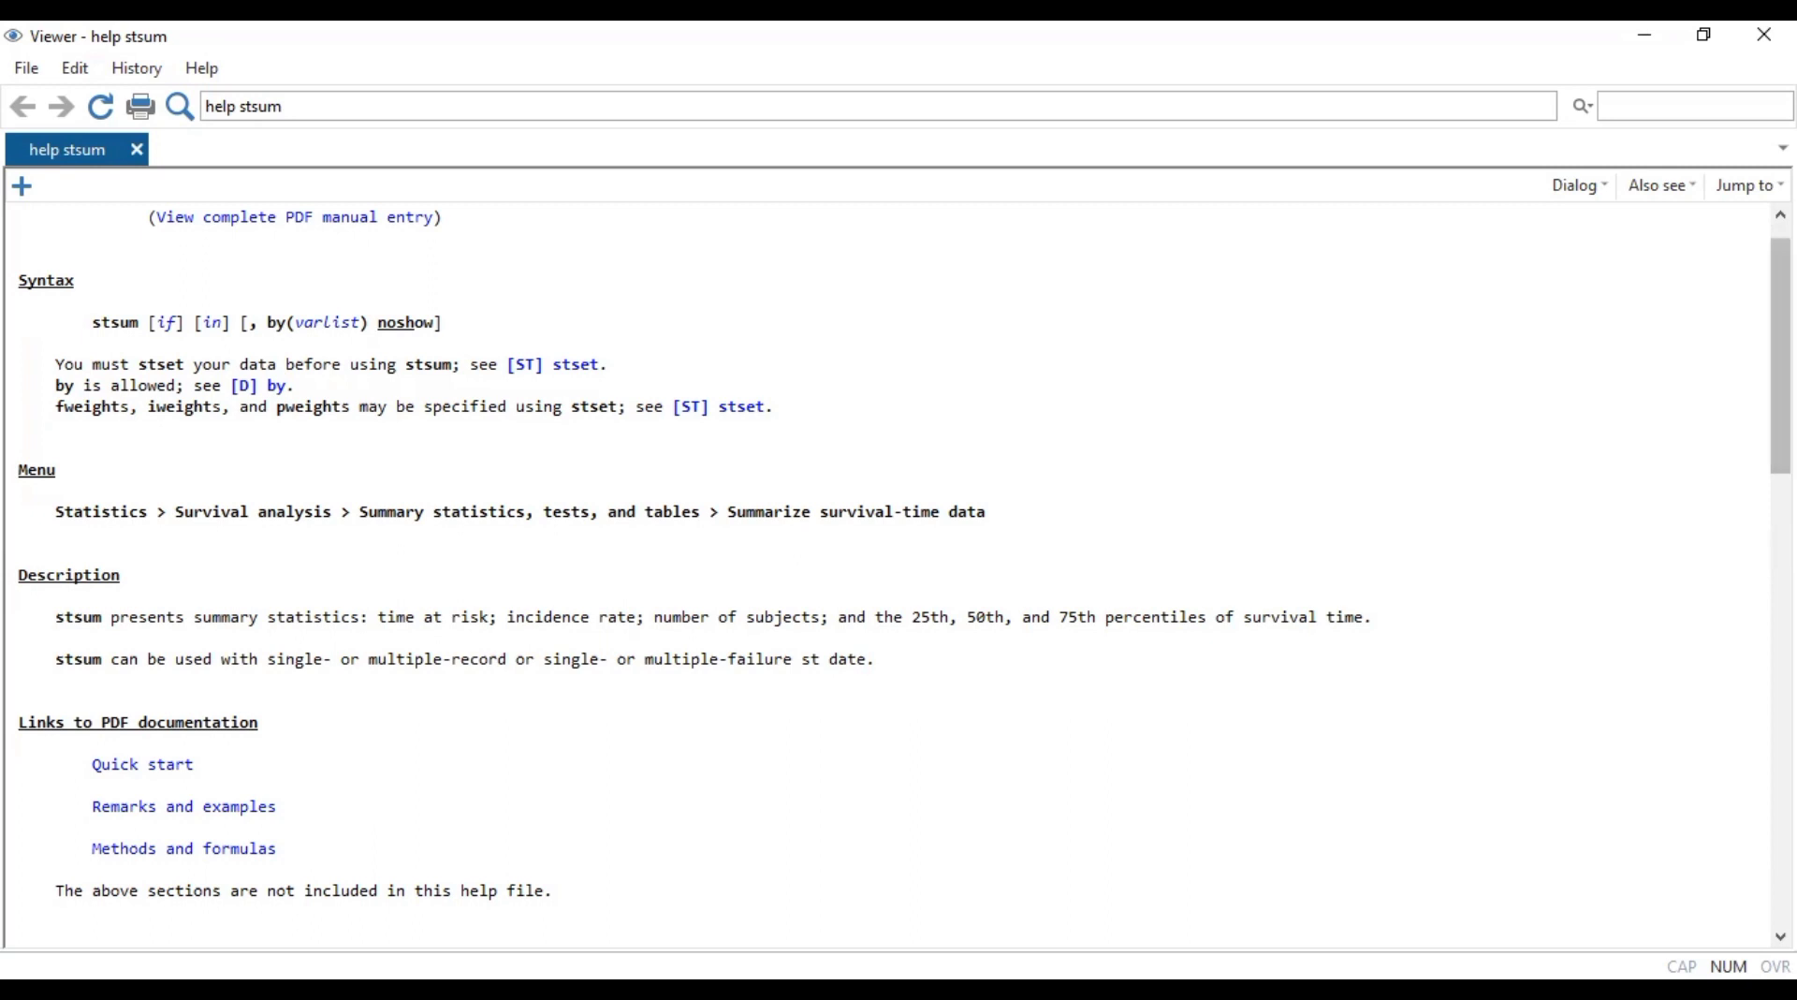
pyautogui.moveTo(1780, 355); pyautogui.dragTo(1781, 427)
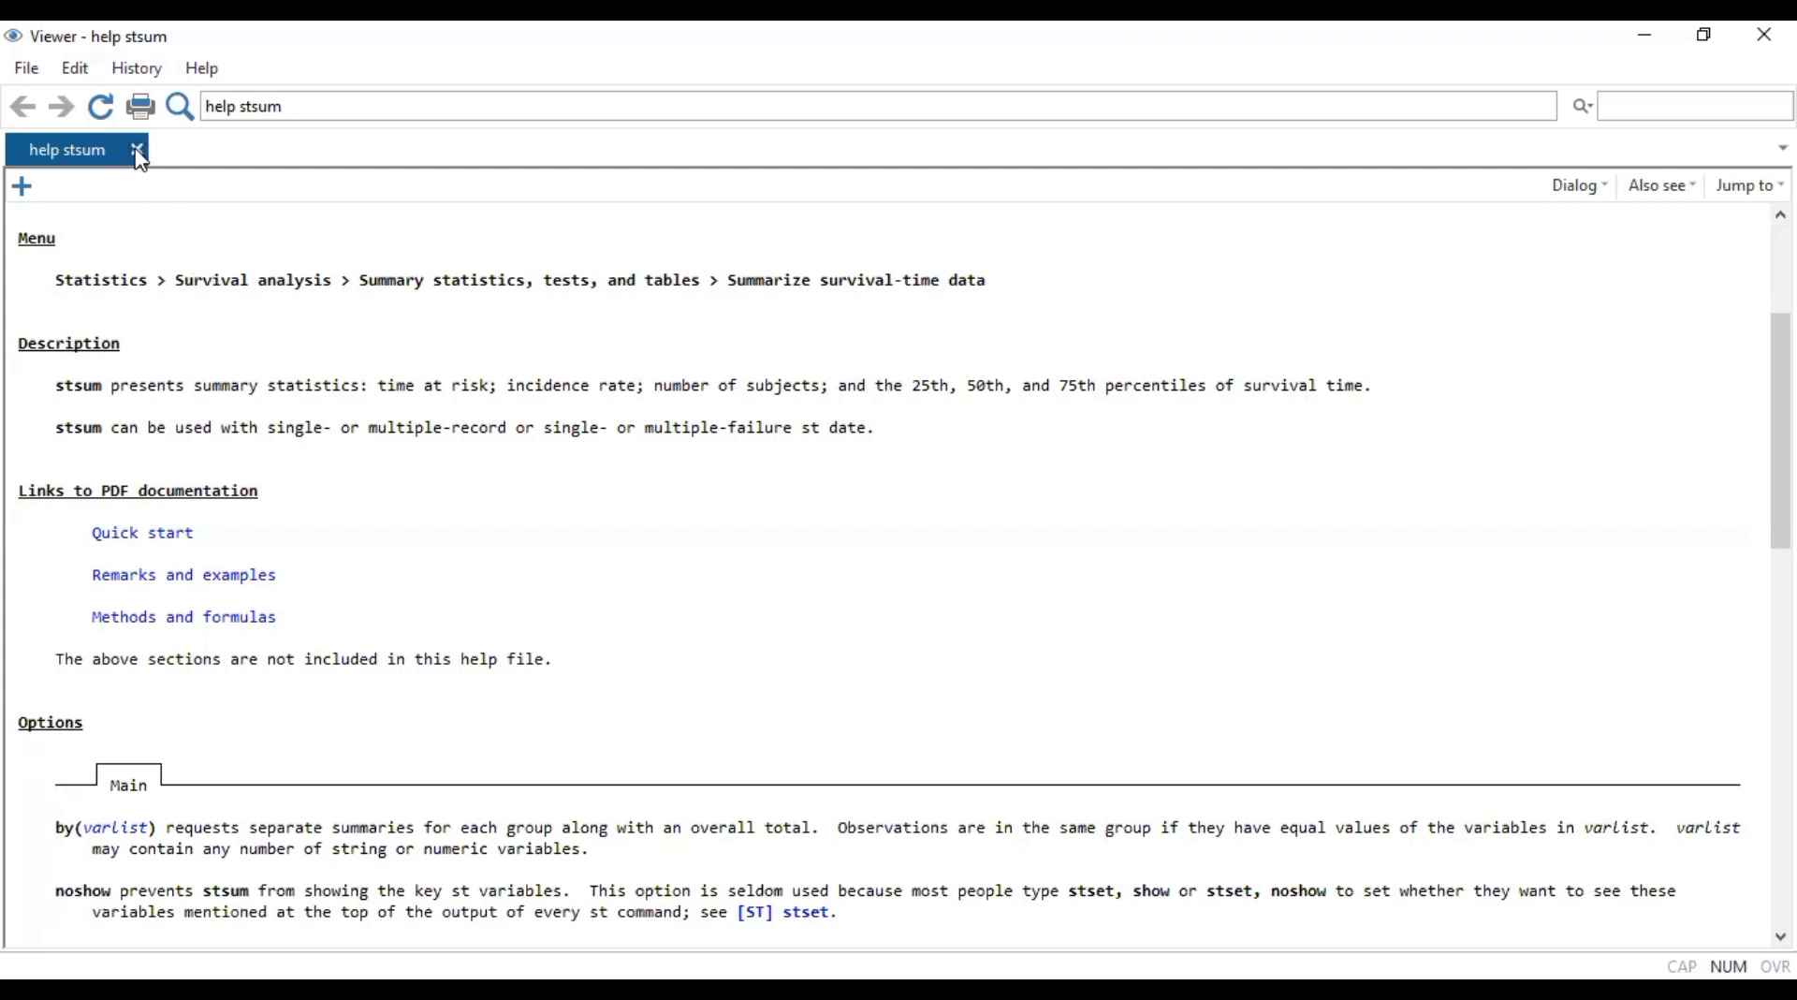
pyautogui.hotkey('alt', 'Tab')
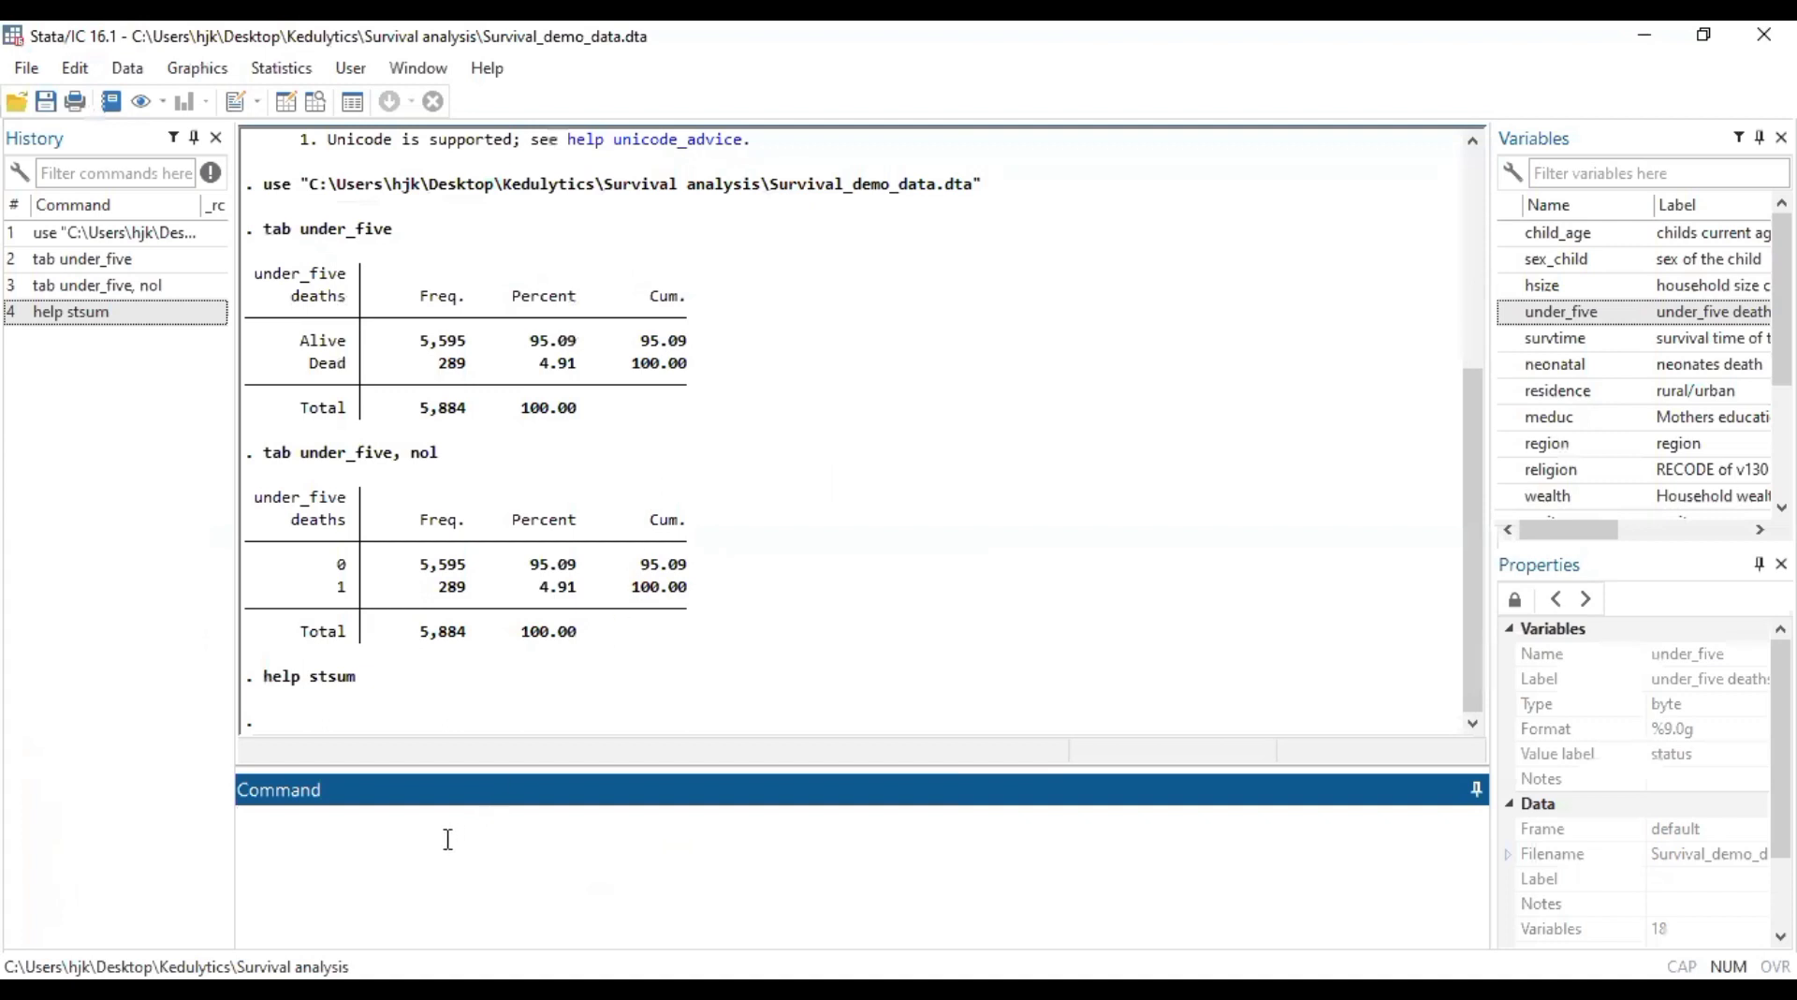
# Run stset survtime, failure(under_five), giving 5,884 observations and 289 failures
pyautogui.write('stset su')
pyautogui.press('BackSpace')
pyautogui.press('BackSpace')
pyautogui.doubleClick(1512, 341)
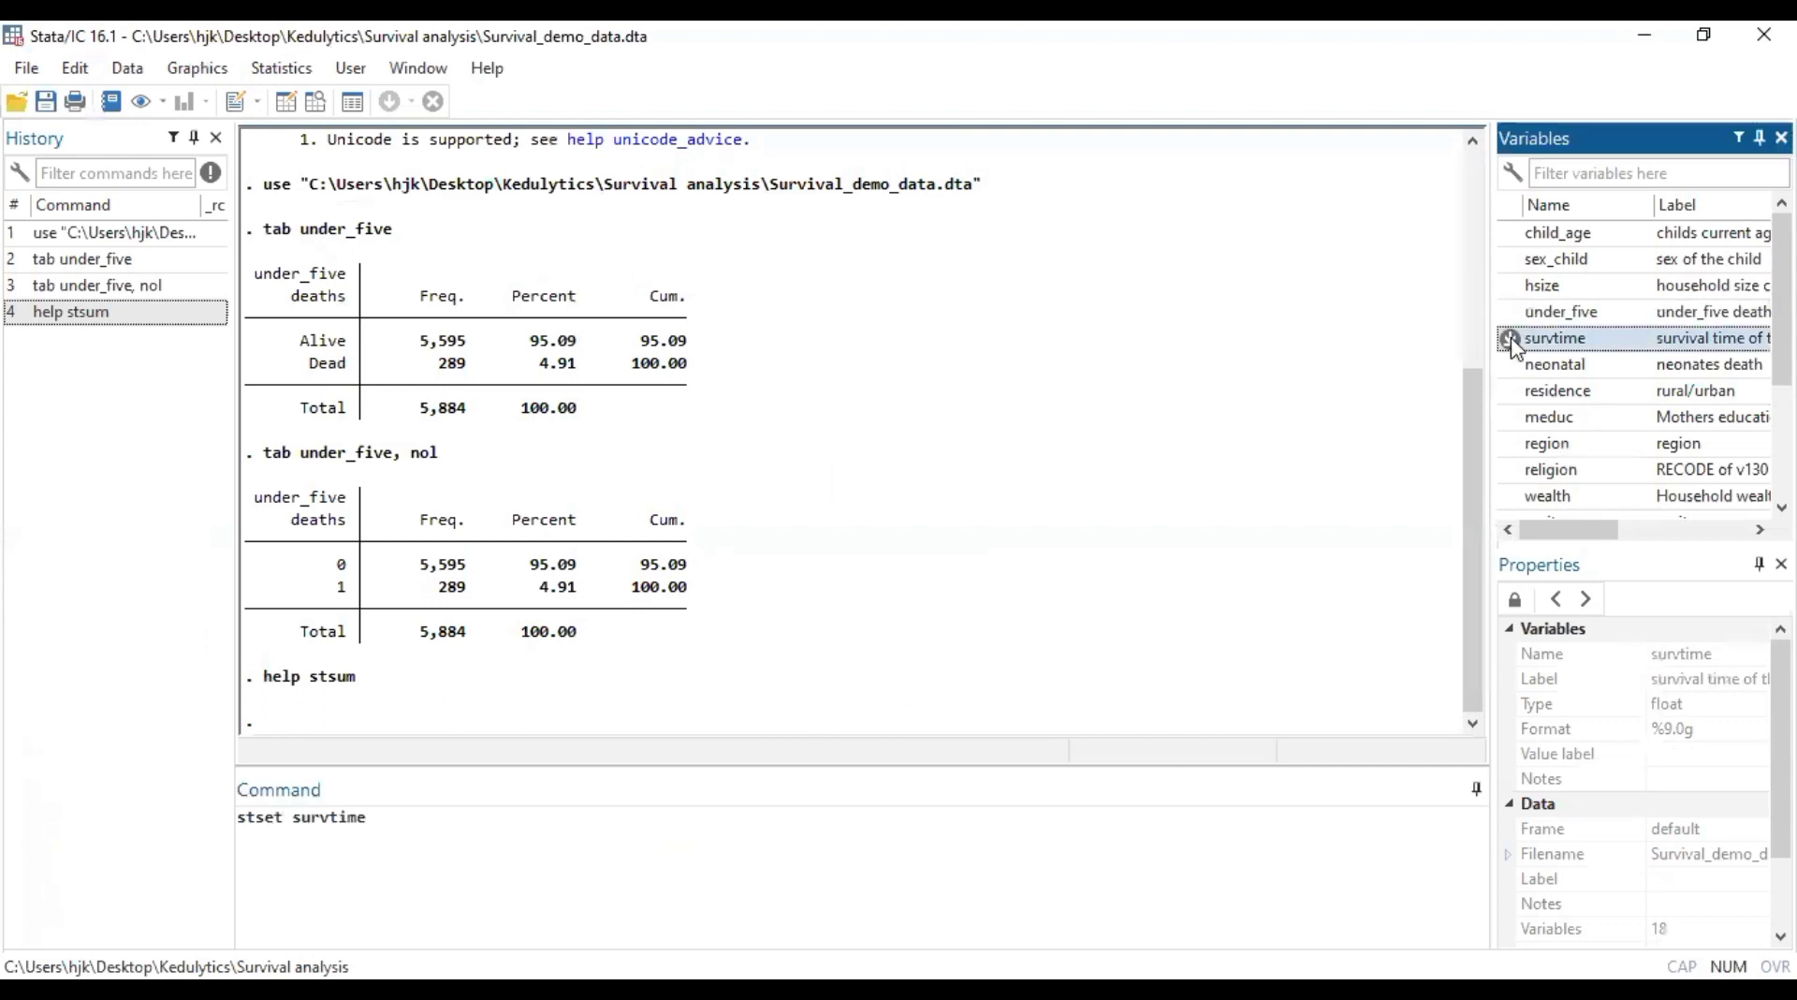
pyautogui.click(391, 819)
pyautogui.write(', ')
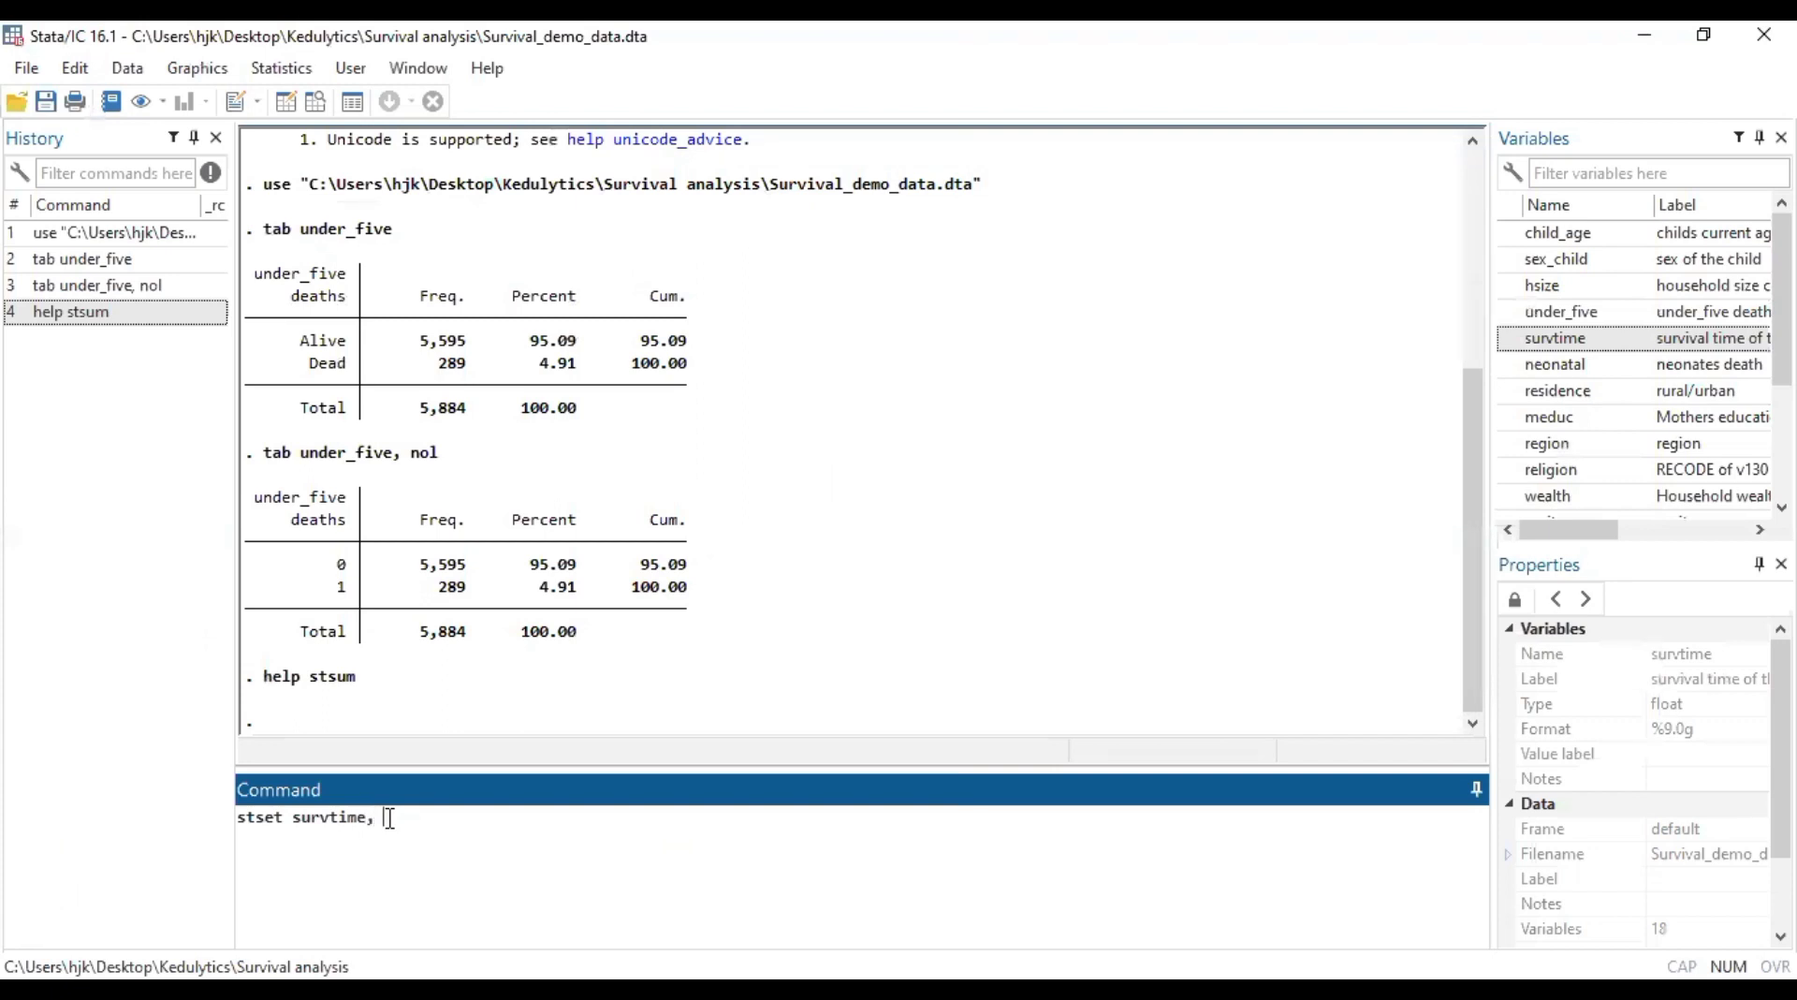
pyautogui.write('failure')
pyautogui.write('(')
pyautogui.click(1513, 317)
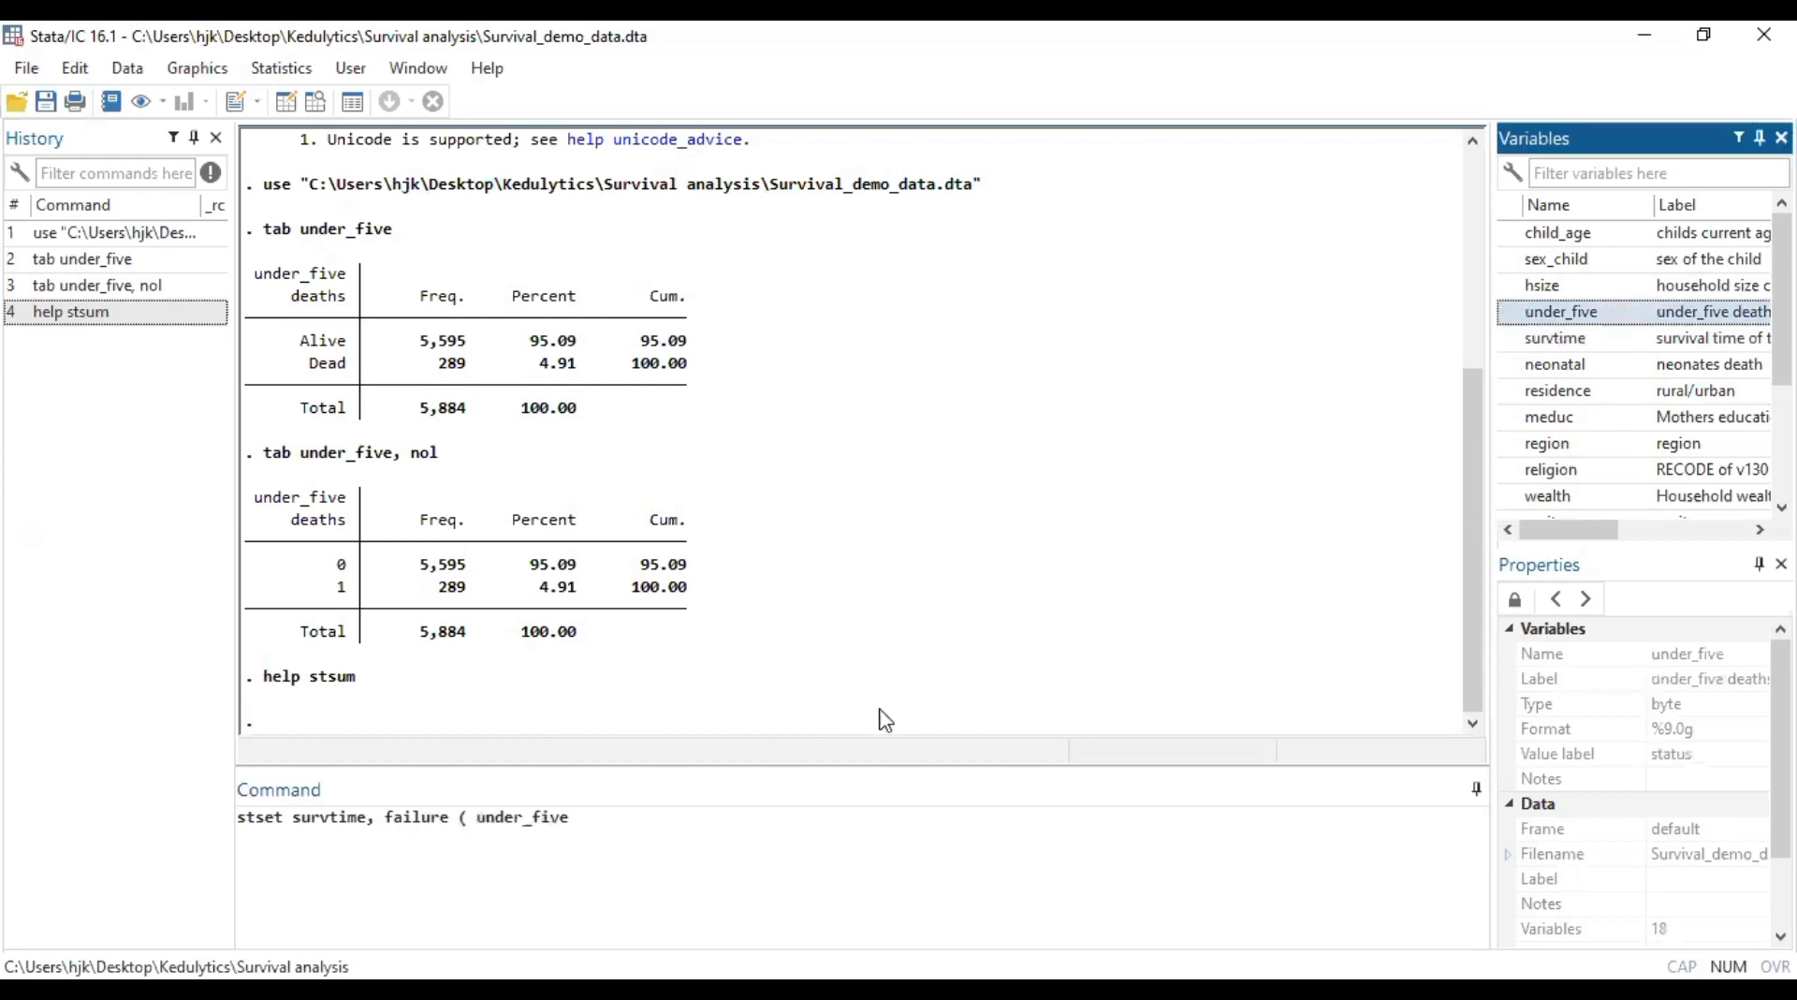
pyautogui.click(635, 825)
pyautogui.write(')')
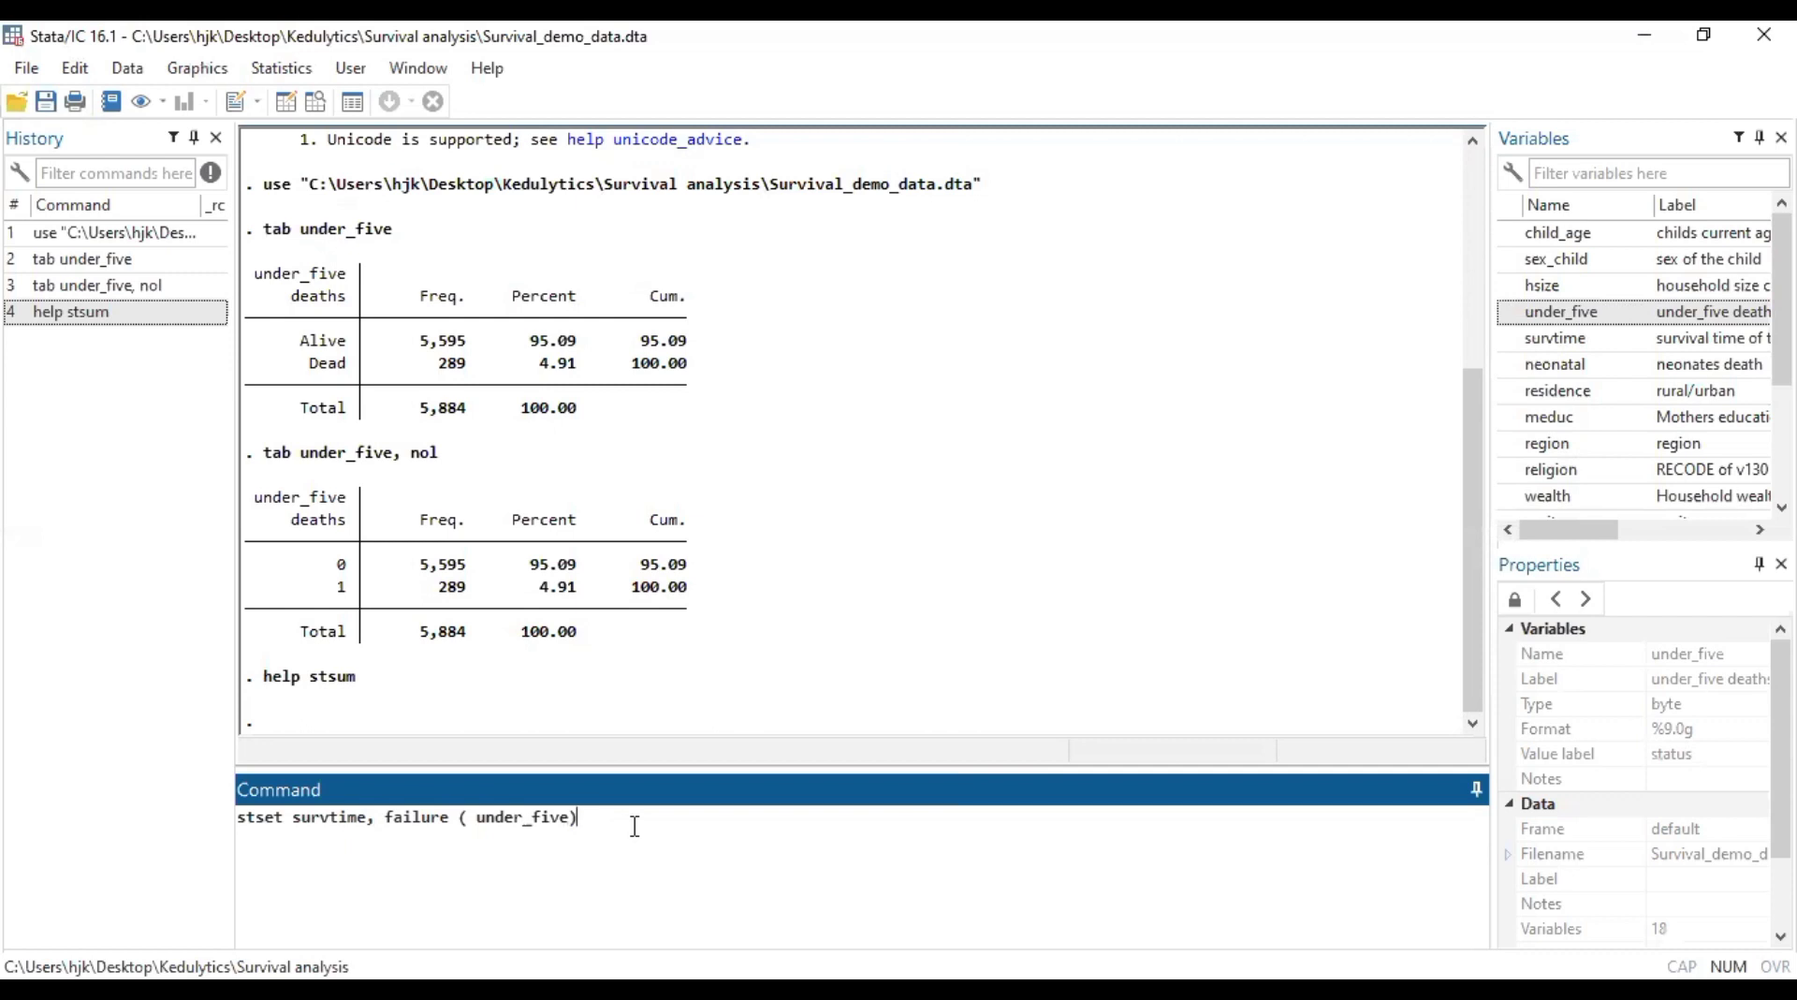
pyautogui.press('Return')
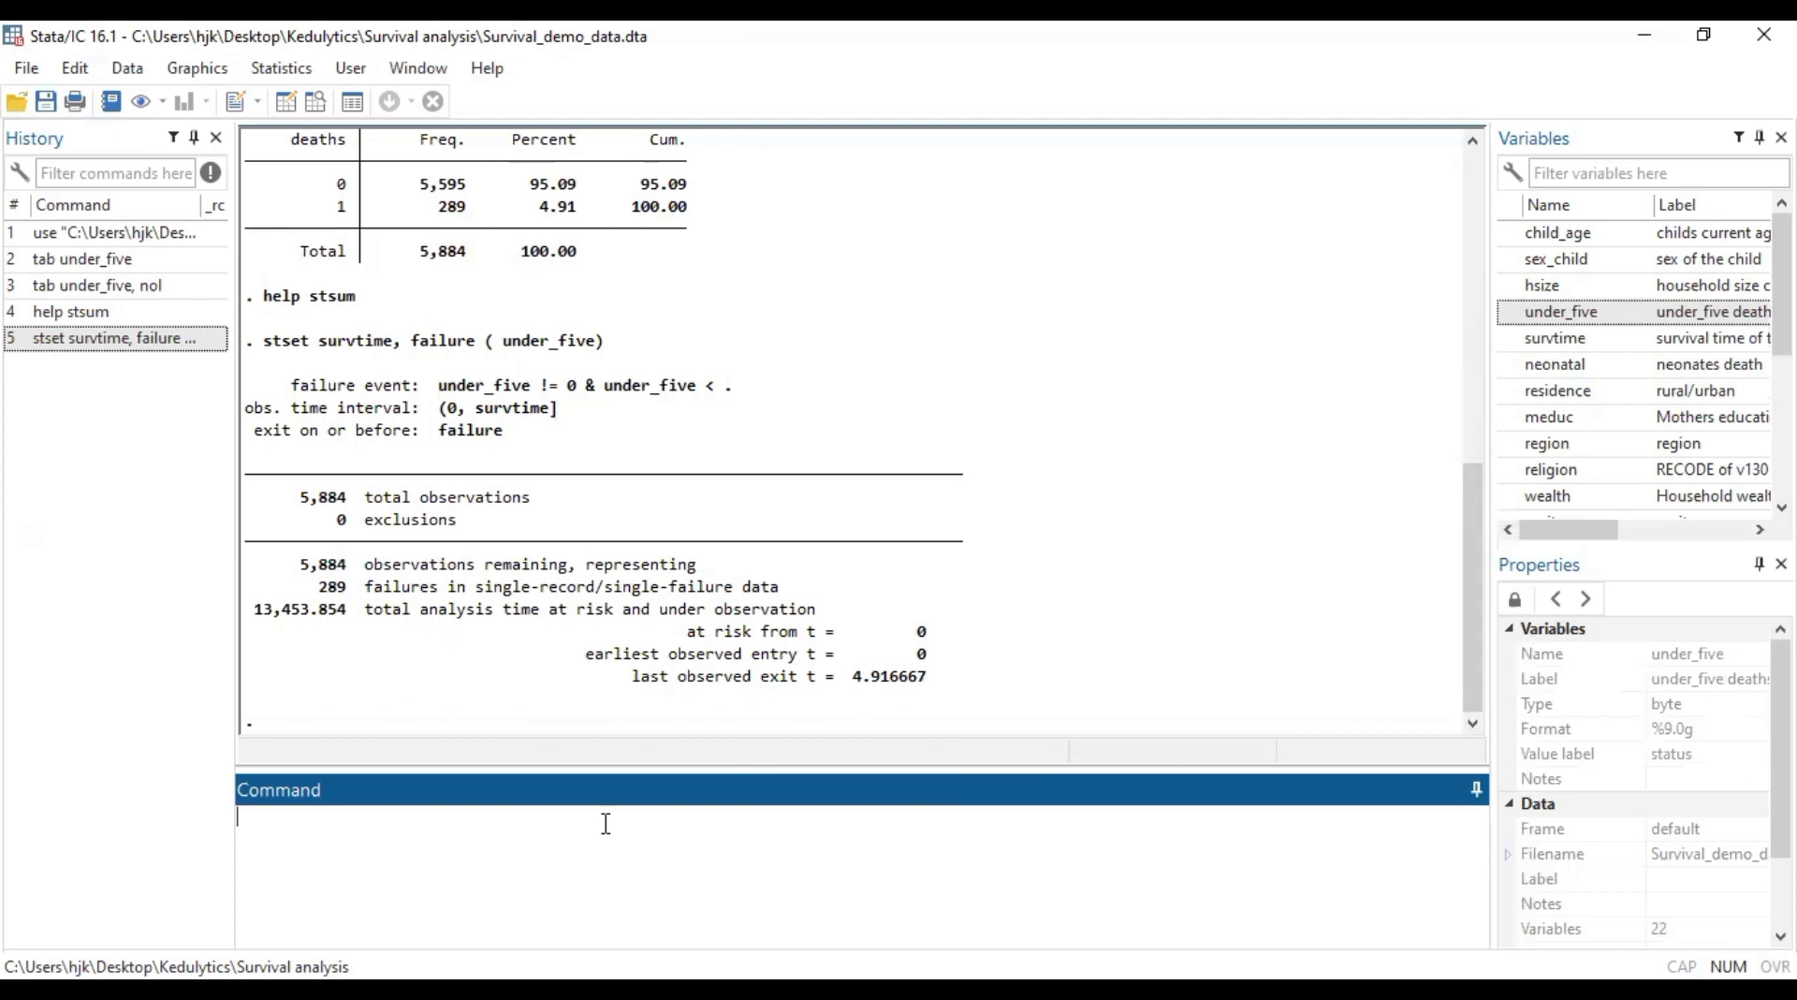
# Run stsum: 13,453.8541 time at risk, incidence rate .0214808, 5884 subjects
pyautogui.write('stsum')
pyautogui.moveTo(288, 823); pyautogui.dragTo(232, 820)
pyautogui.press('Return')
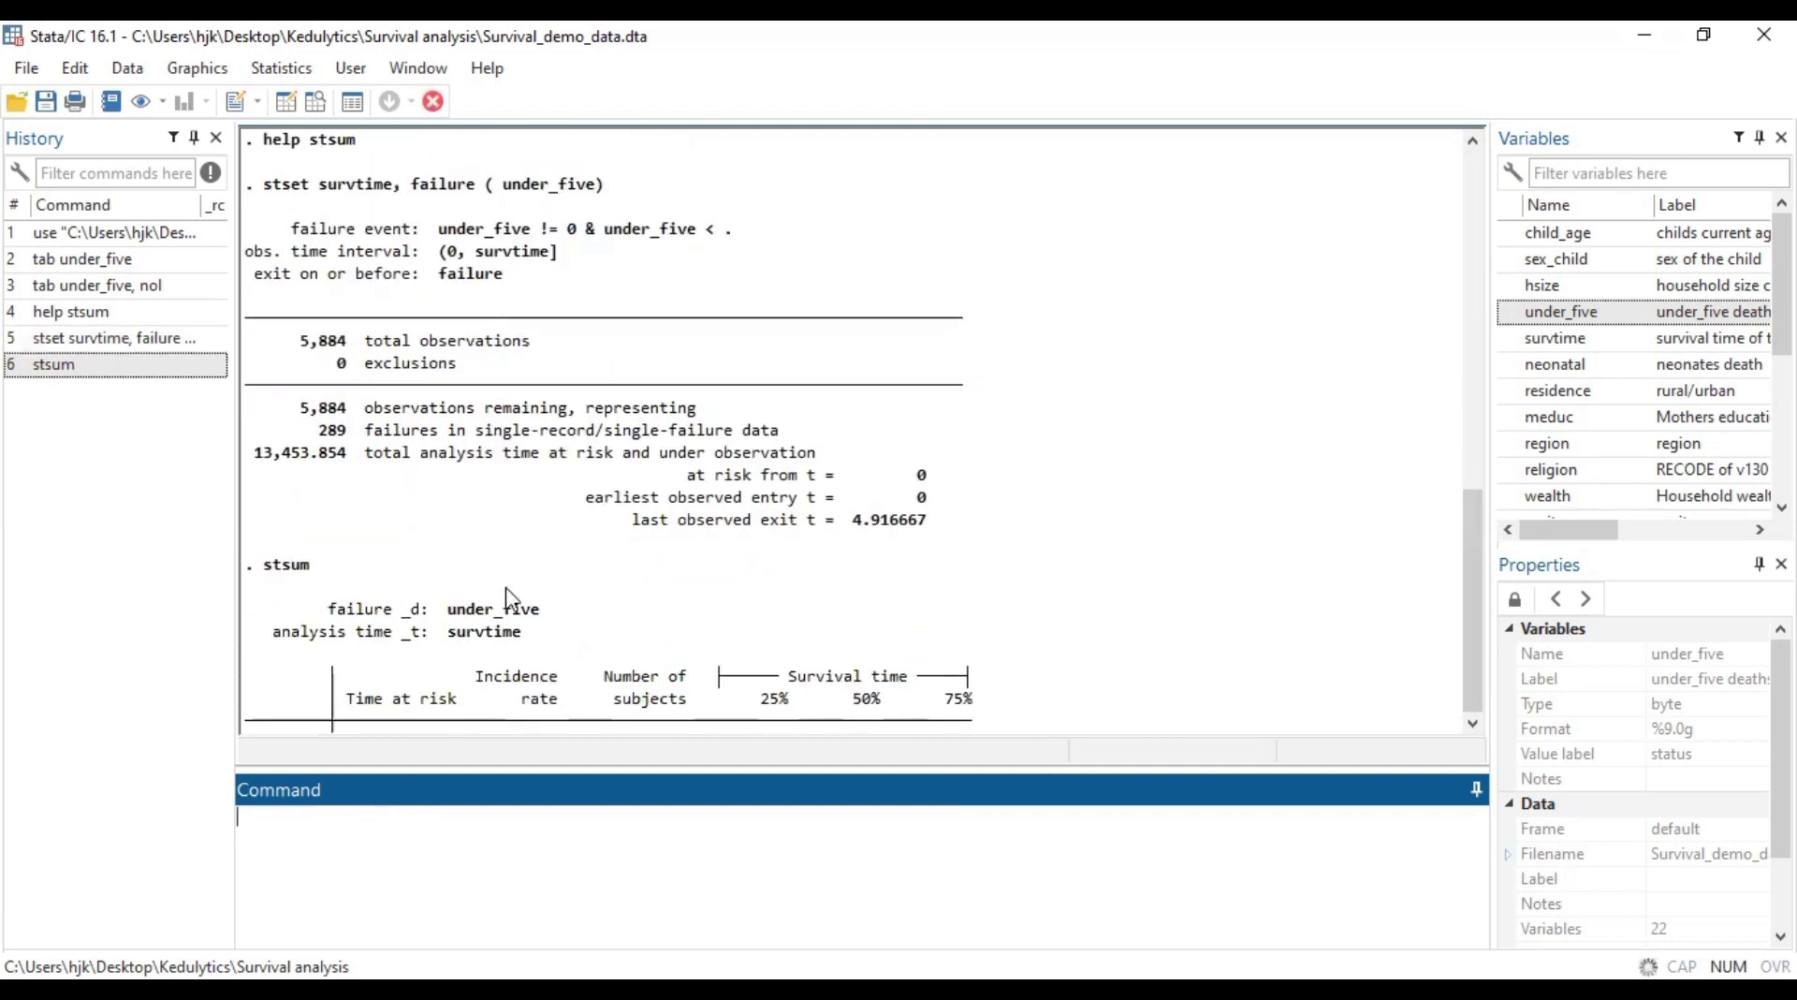